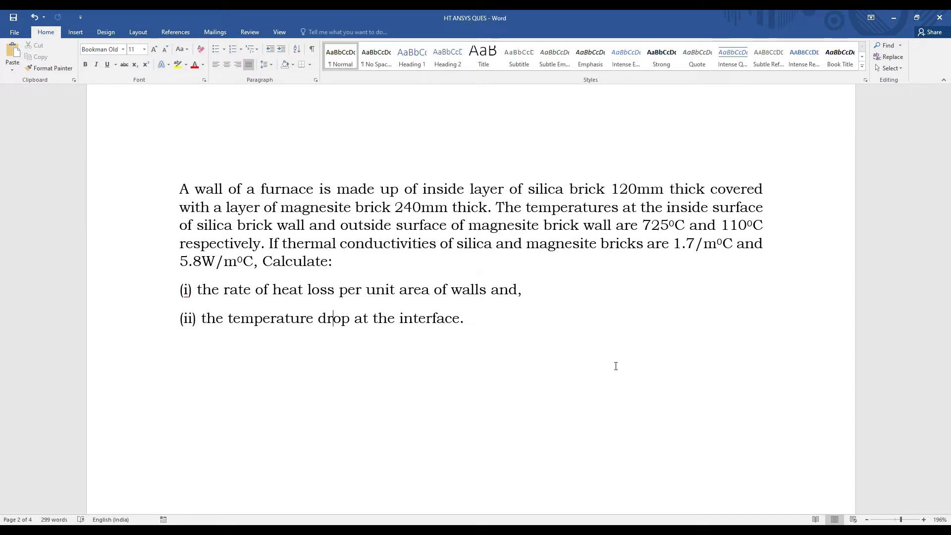
Correct the silica brick conductivity to 1.7W/m⁰C in Word, then switch to ANSYS
{"action": "key", "text": "ctrl+z"}
{"action": "left_click", "coordinate": [665, 277]}
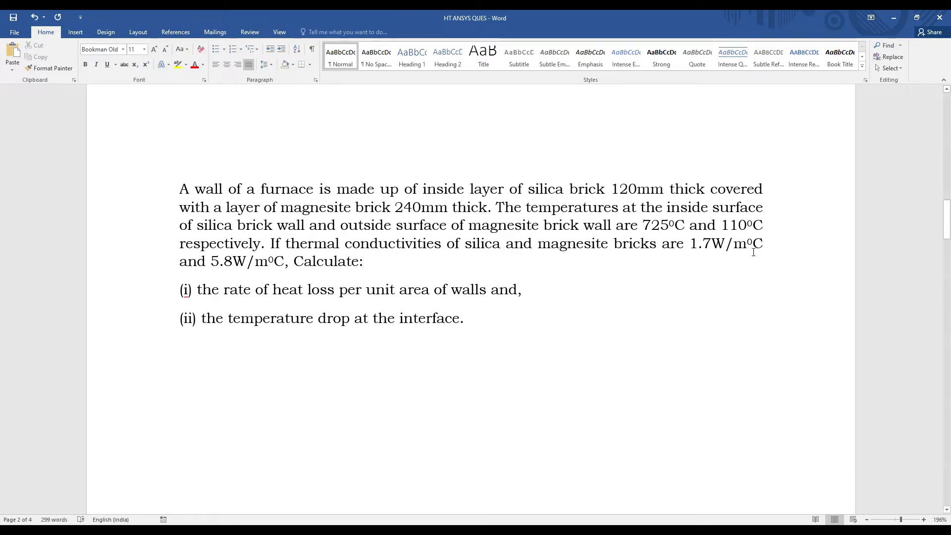
{"action": "key", "text": "alt+Tab"}
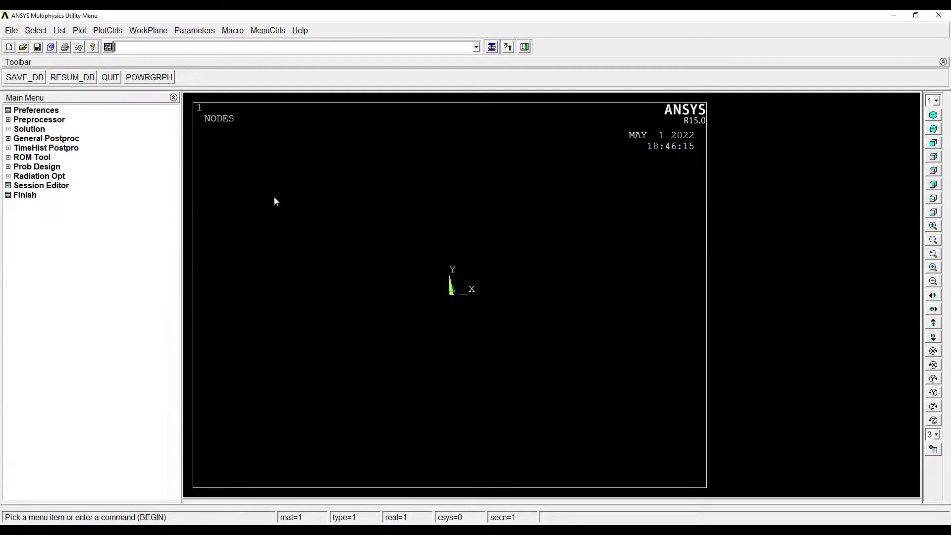
Filter the ANSYS preferences to show only thermal analysis
{"action": "left_click", "coordinate": [40, 114]}
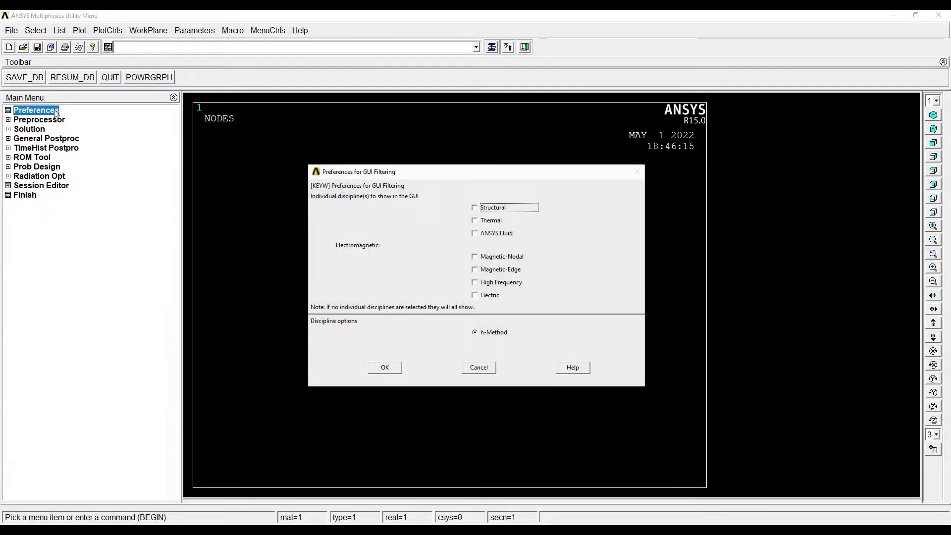
{"action": "left_click", "coordinate": [474, 222]}
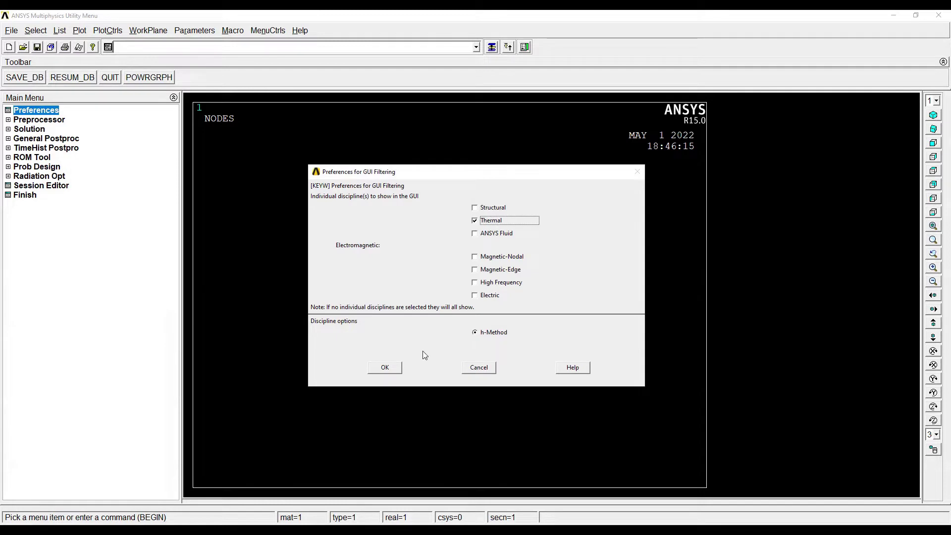
{"action": "left_click", "coordinate": [385, 367]}
Add element Types 1 and 2, both LINK33 3D conduction links
{"action": "left_click", "coordinate": [43, 121]}
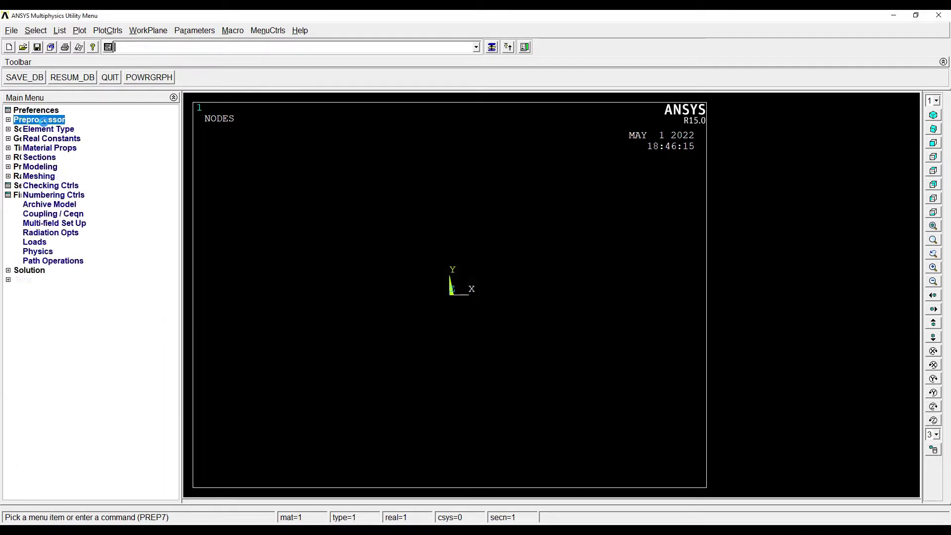
{"action": "left_click", "coordinate": [58, 130]}
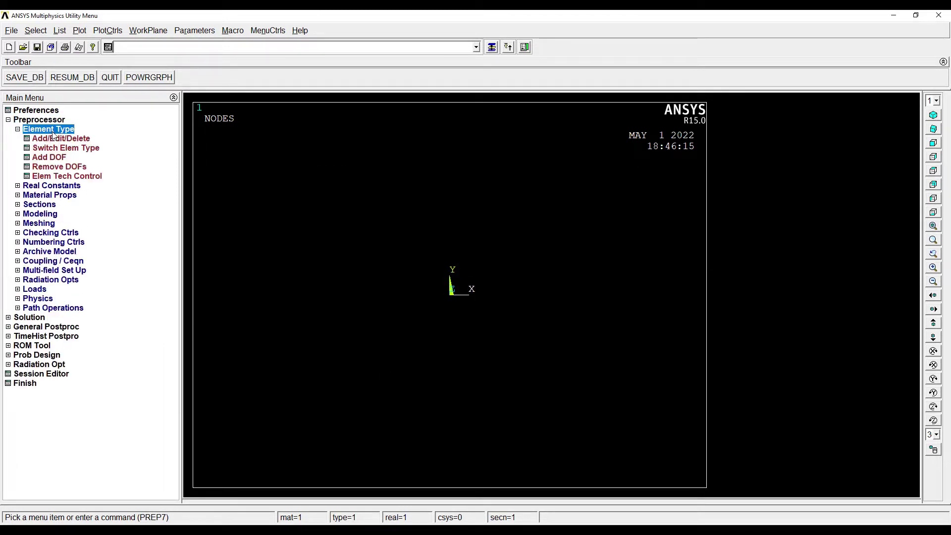
{"action": "left_click", "coordinate": [77, 140]}
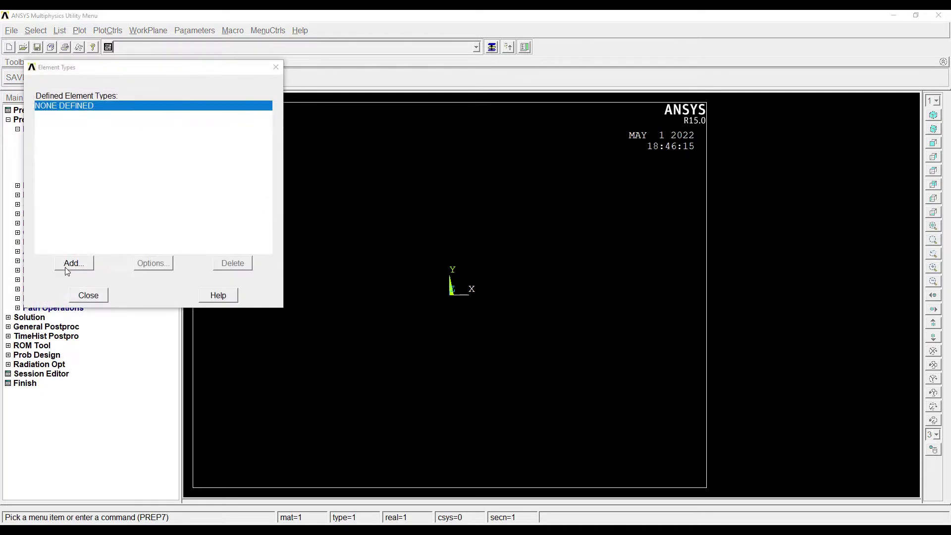
{"action": "left_click", "coordinate": [69, 266]}
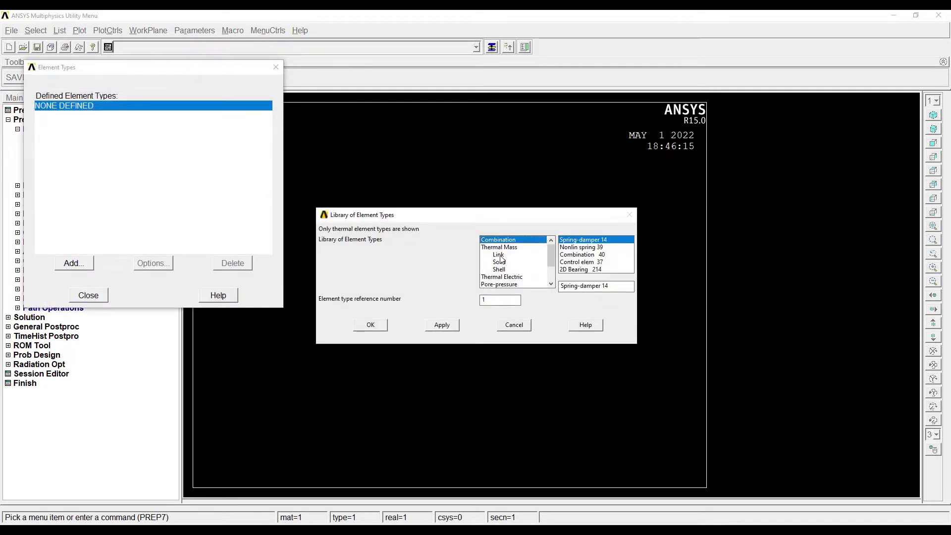
{"action": "left_click", "coordinate": [499, 255]}
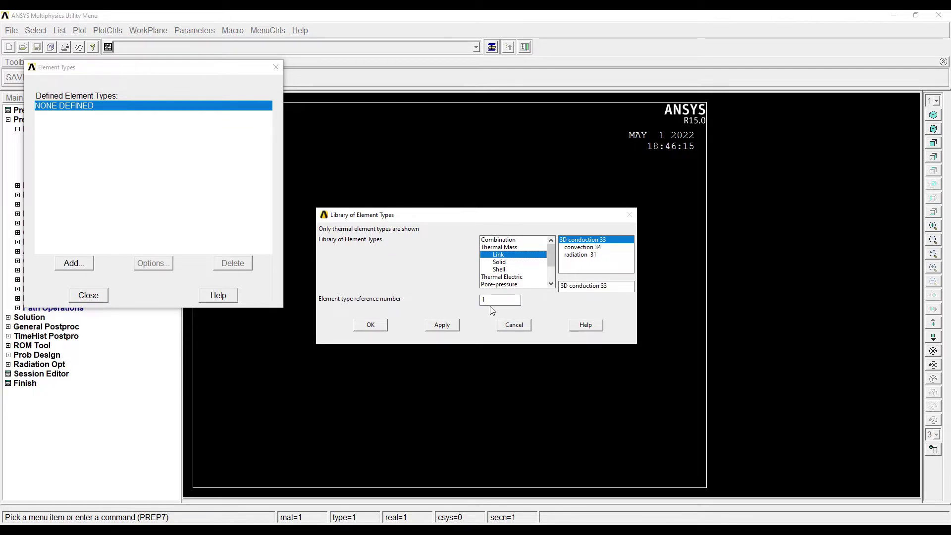
{"action": "left_click", "coordinate": [371, 327]}
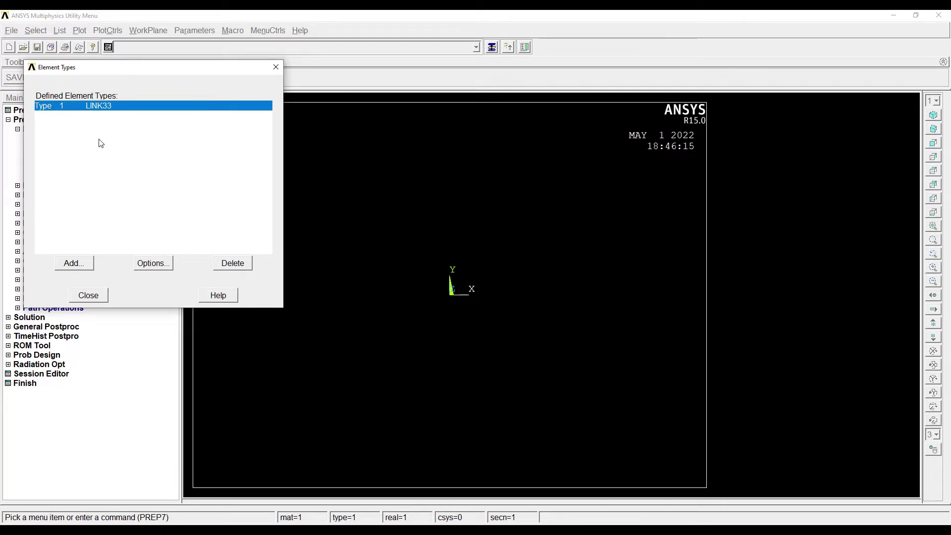
{"action": "left_click", "coordinate": [72, 264]}
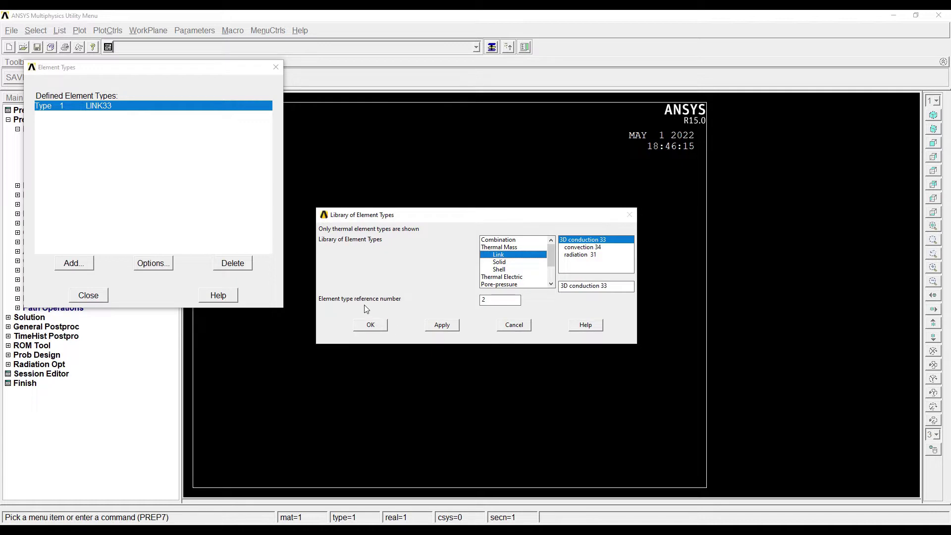
{"action": "left_click", "coordinate": [370, 325]}
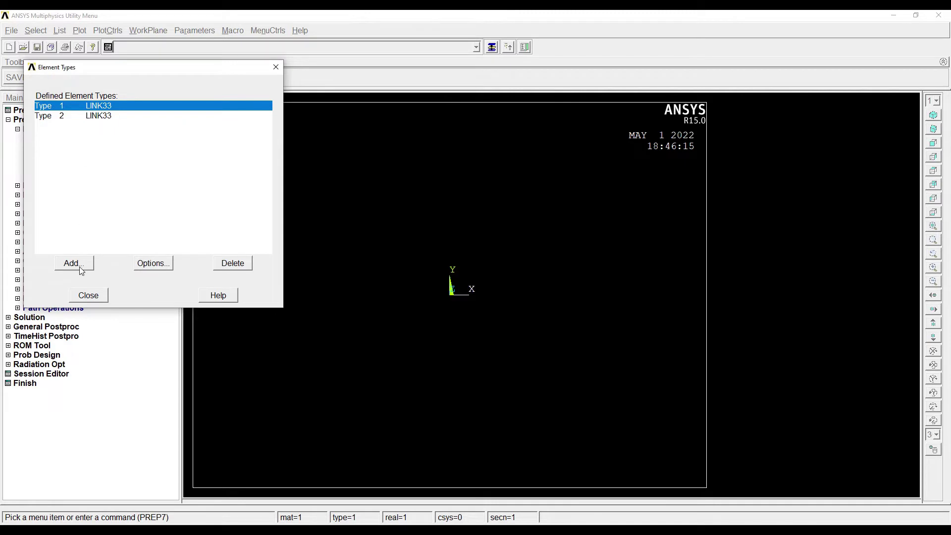
Create real constant Set 1 for element Type 1 with its cross-sectional area
{"action": "left_click", "coordinate": [85, 296]}
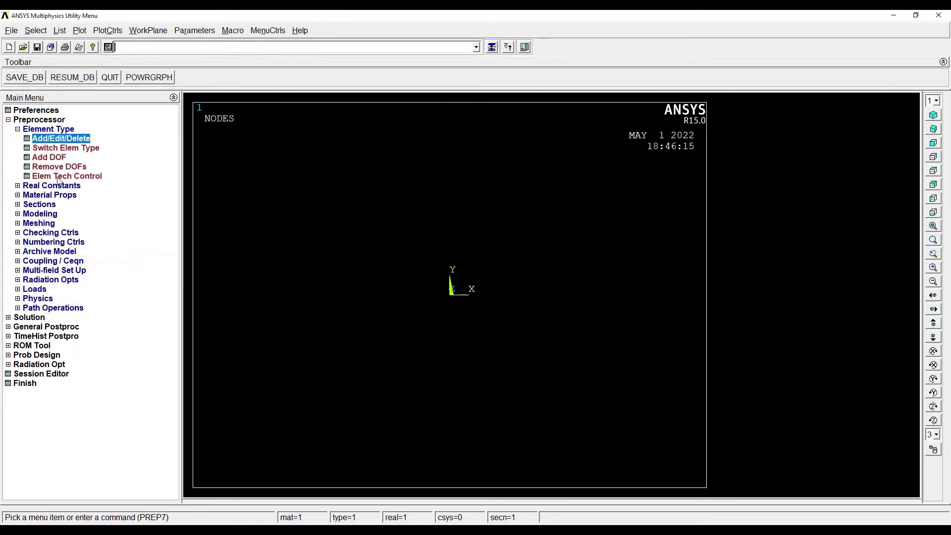
{"action": "left_click", "coordinate": [54, 188]}
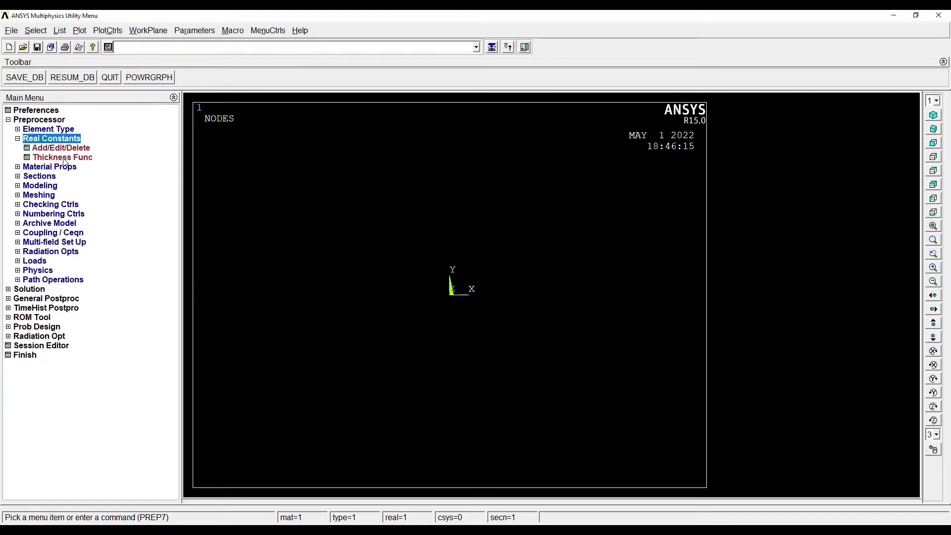
{"action": "left_click", "coordinate": [68, 148]}
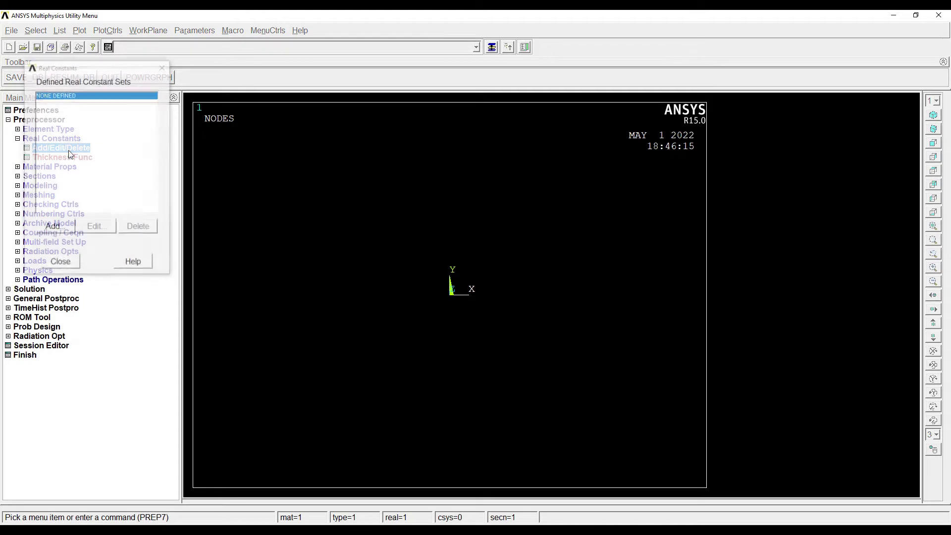
{"action": "left_click", "coordinate": [54, 227]}
{"action": "left_click", "coordinate": [113, 103]}
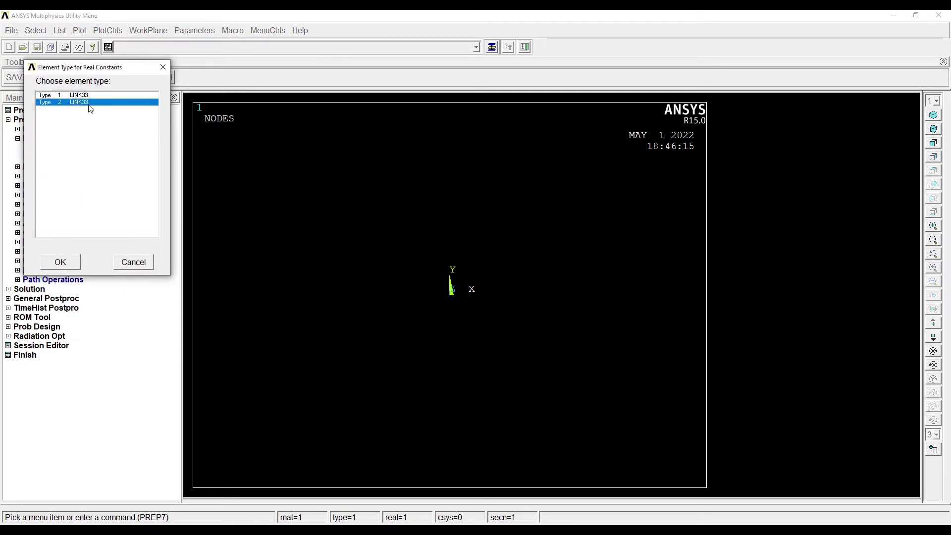
{"action": "left_click", "coordinate": [97, 95]}
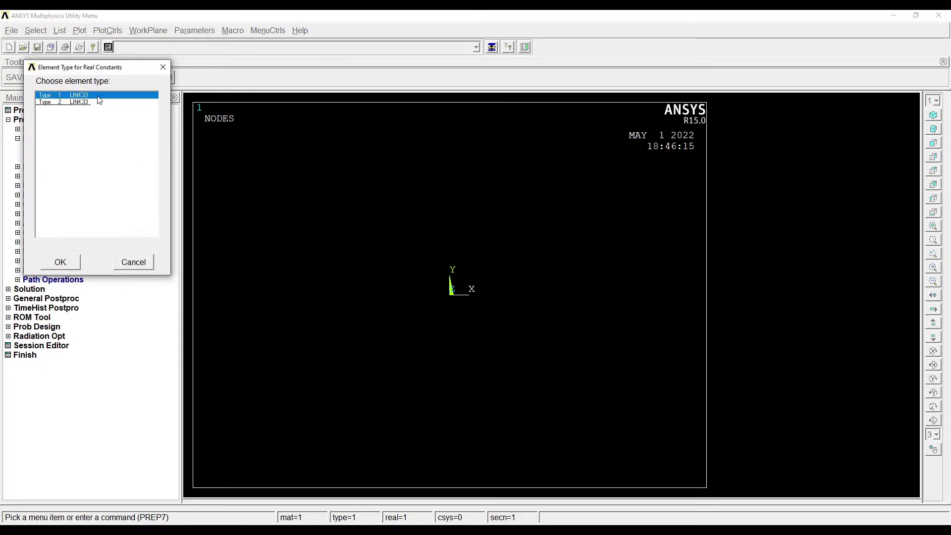
{"action": "left_click", "coordinate": [60, 262]}
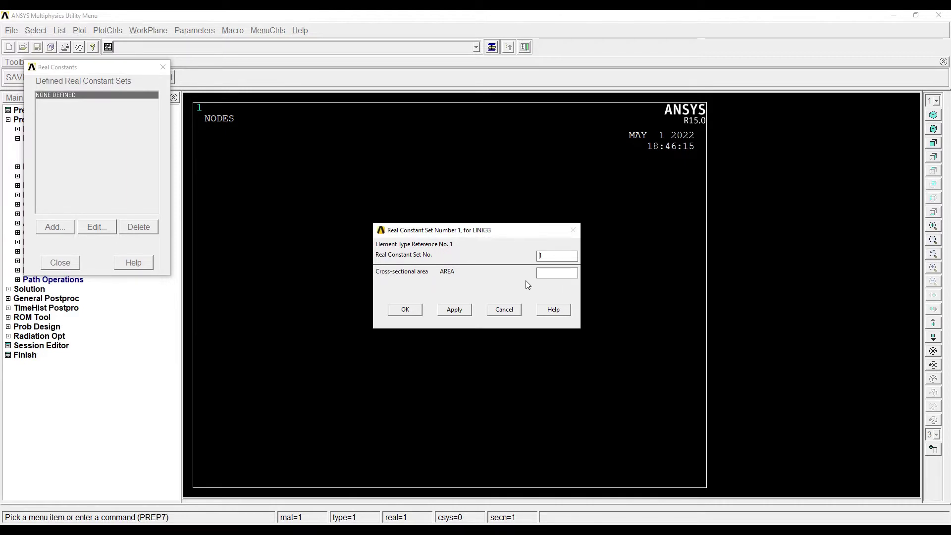
{"action": "left_click", "coordinate": [552, 275]}
{"action": "left_click", "coordinate": [412, 312]}
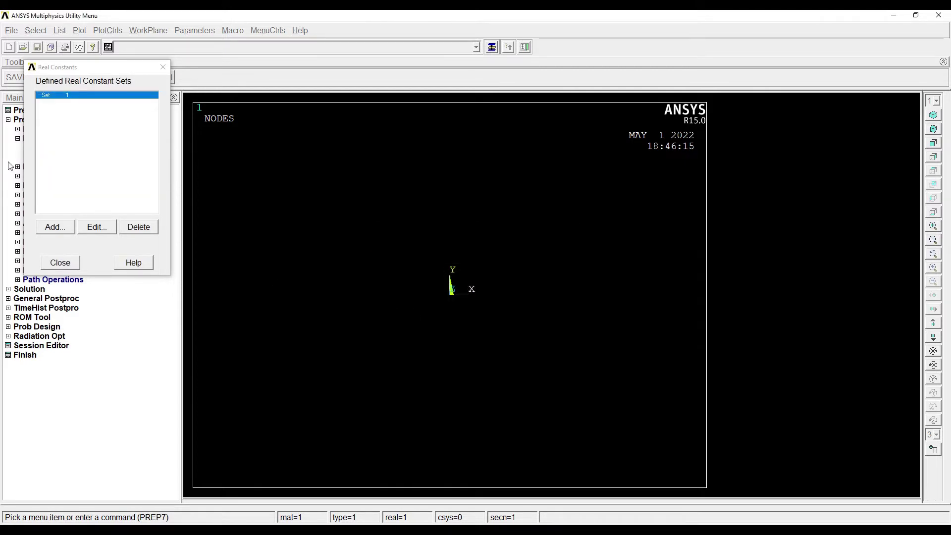
Create real constant Set 2 for element Type 2 with area 1
{"action": "left_click", "coordinate": [60, 262]}
{"action": "left_click", "coordinate": [58, 147]}
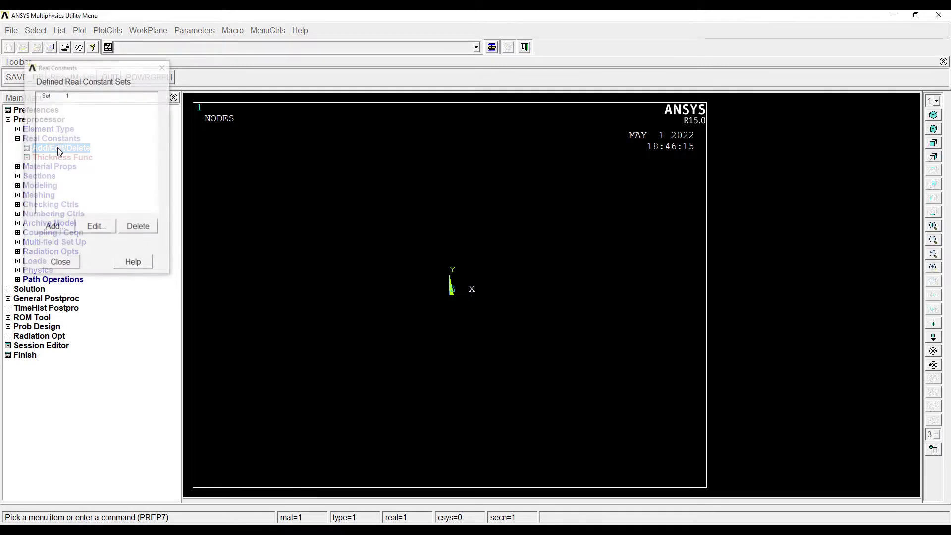
{"action": "left_click", "coordinate": [56, 227]}
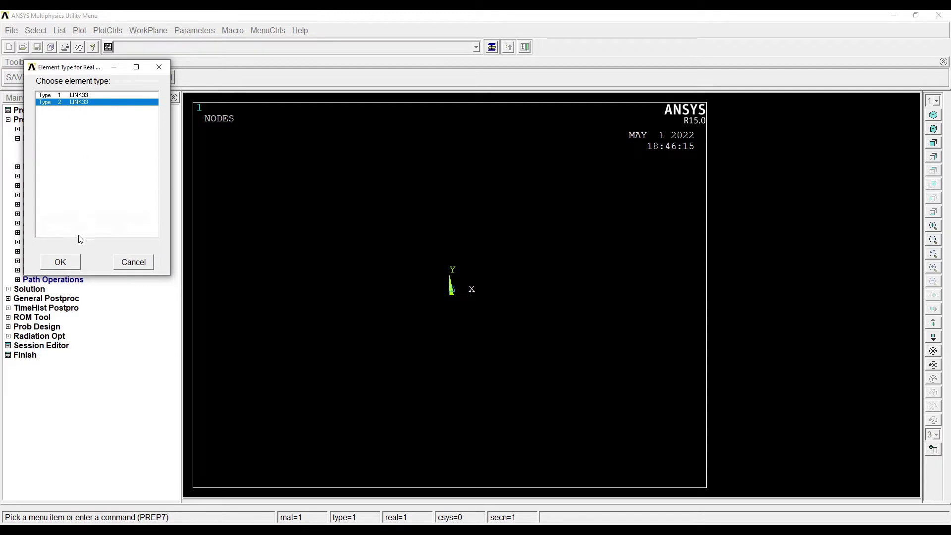
{"action": "left_click", "coordinate": [60, 262]}
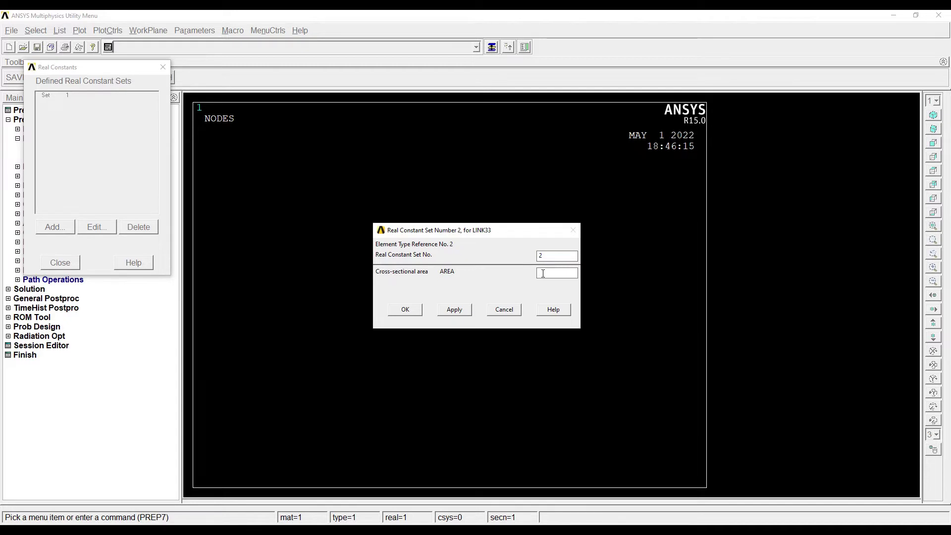
{"action": "left_click", "coordinate": [406, 310]}
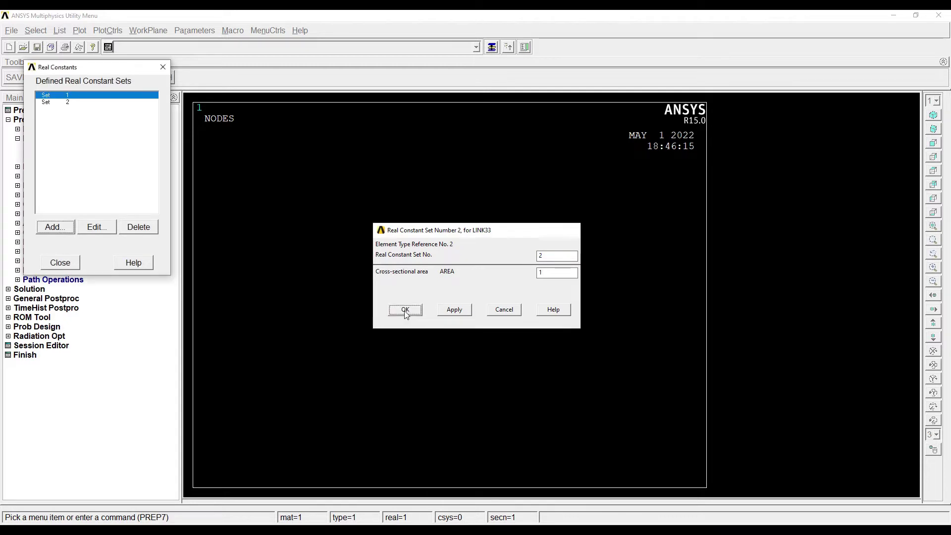
{"action": "left_click", "coordinate": [67, 265]}
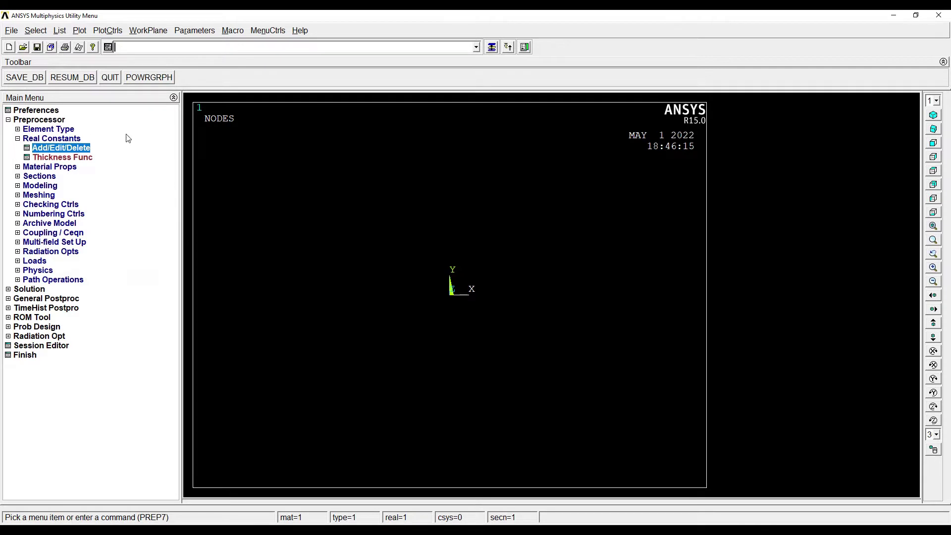
{"action": "left_click", "coordinate": [64, 167]}
Give material 1 isotropic thermal conductivity KXX 1.7
{"action": "double_click", "coordinate": [70, 185]}
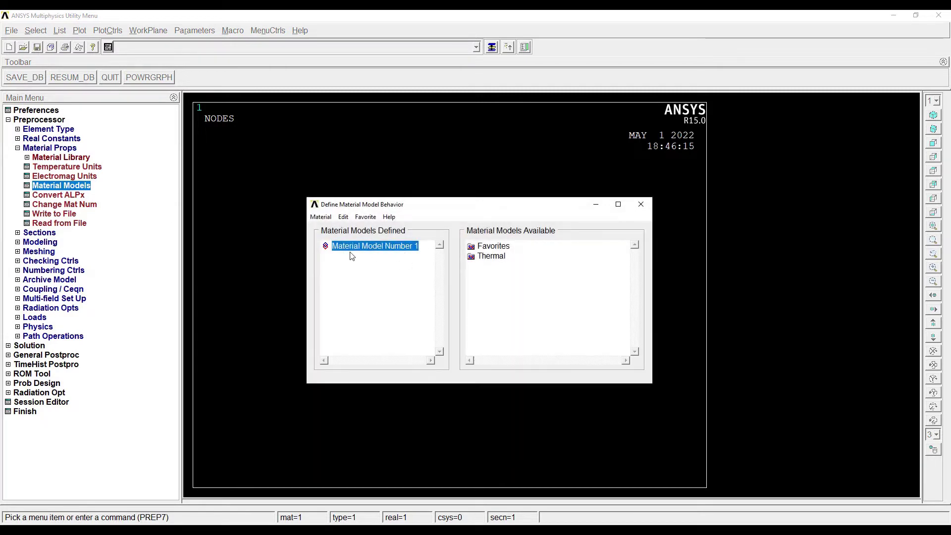
{"action": "double_click", "coordinate": [501, 258]}
{"action": "double_click", "coordinate": [513, 268]}
{"action": "double_click", "coordinate": [520, 276]}
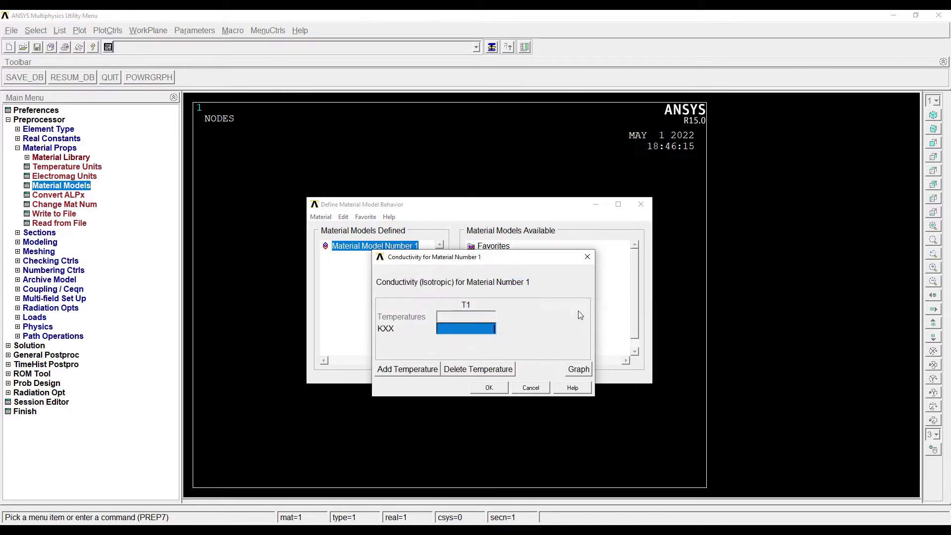
{"action": "type", "text": "1.7"}
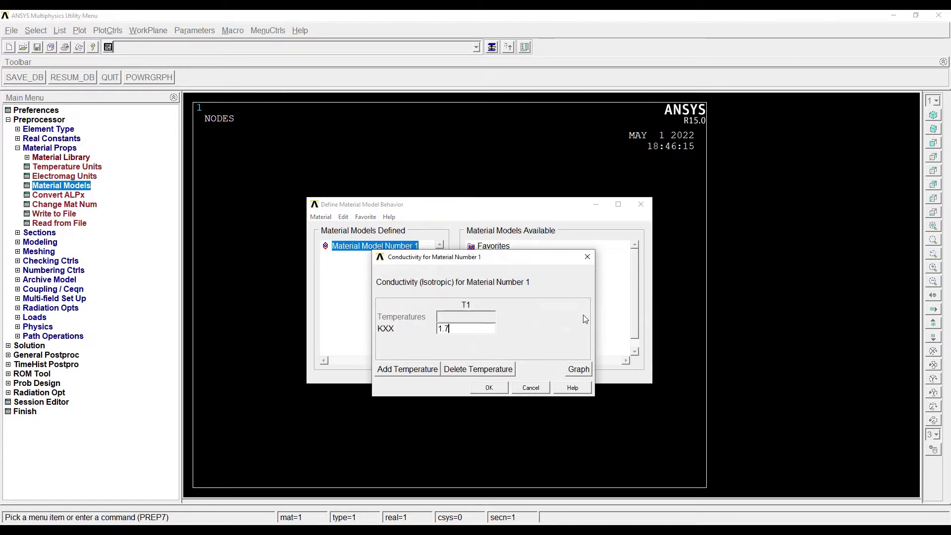
{"action": "left_click", "coordinate": [489, 388]}
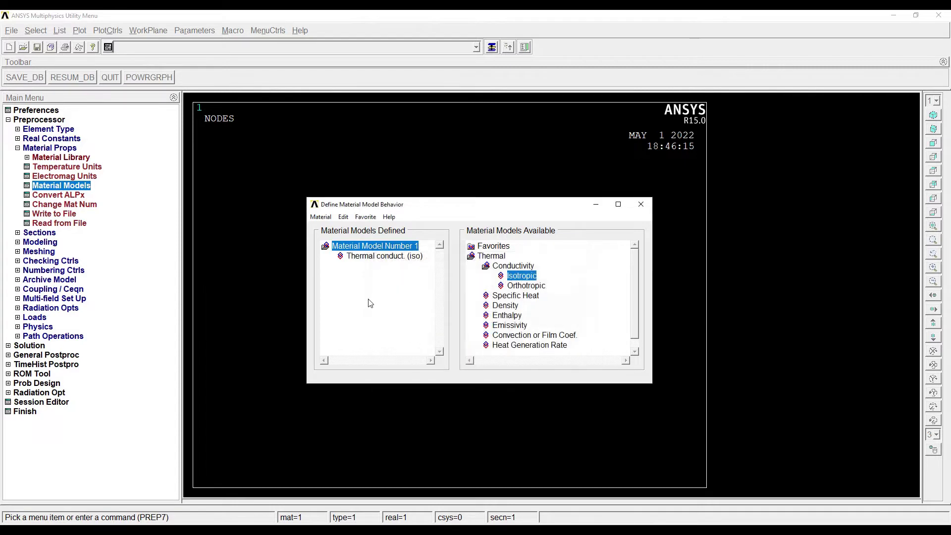
Add material 2 with isotropic conductivity KXX 5.8 and close the materials window
{"action": "left_click", "coordinate": [326, 218]}
{"action": "left_click", "coordinate": [334, 227]}
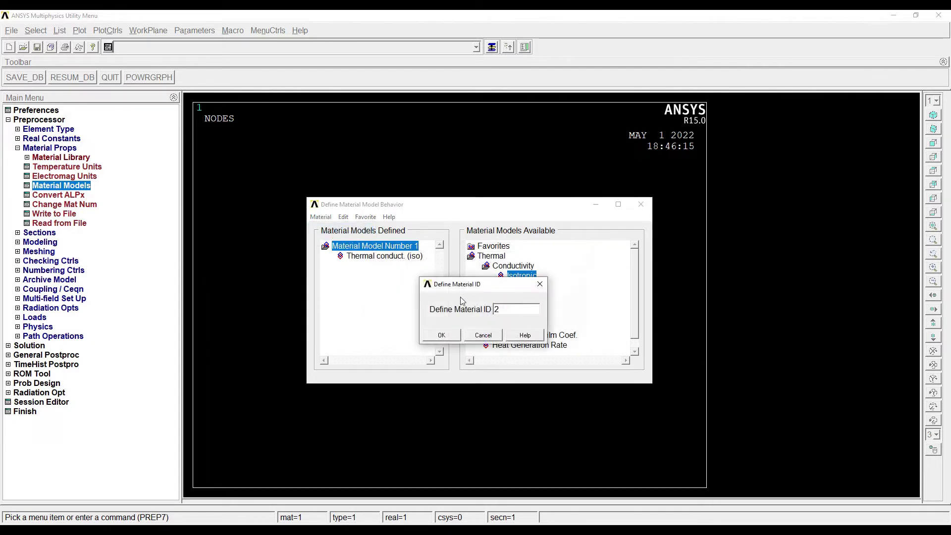
{"action": "left_click", "coordinate": [455, 337]}
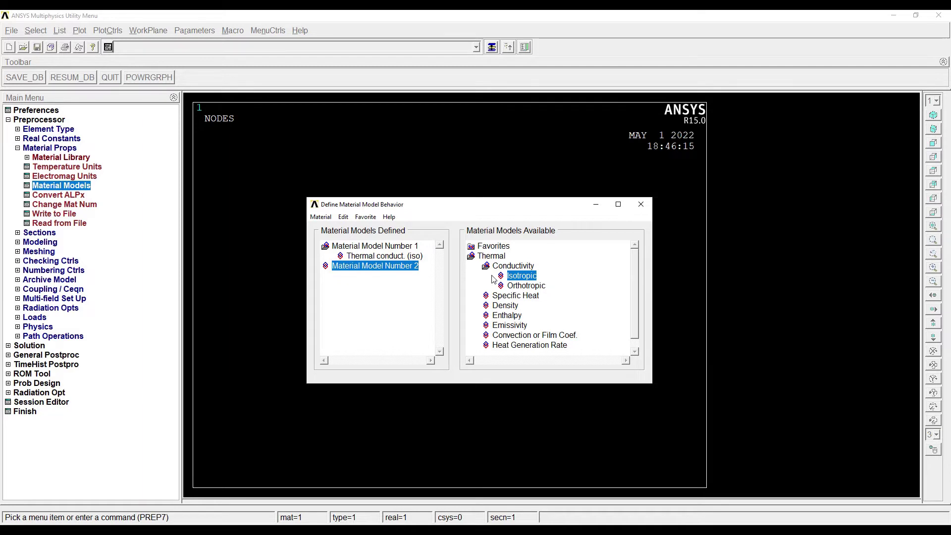
{"action": "double_click", "coordinate": [524, 281]}
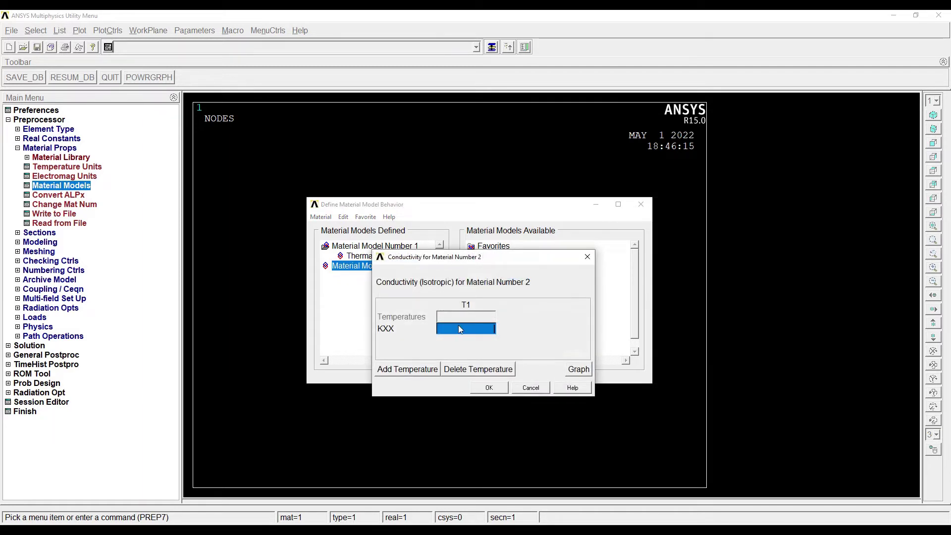
{"action": "type", "text": "5.8"}
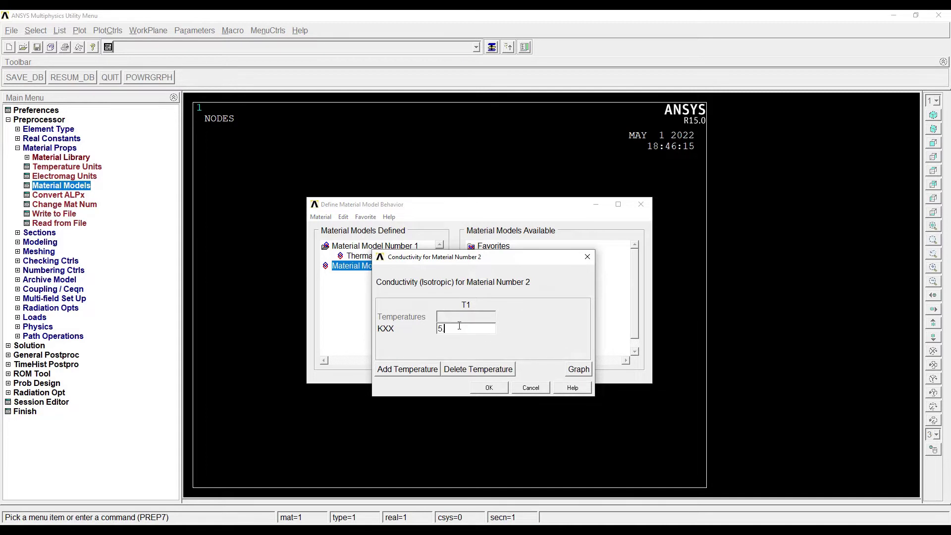
{"action": "left_click", "coordinate": [489, 387]}
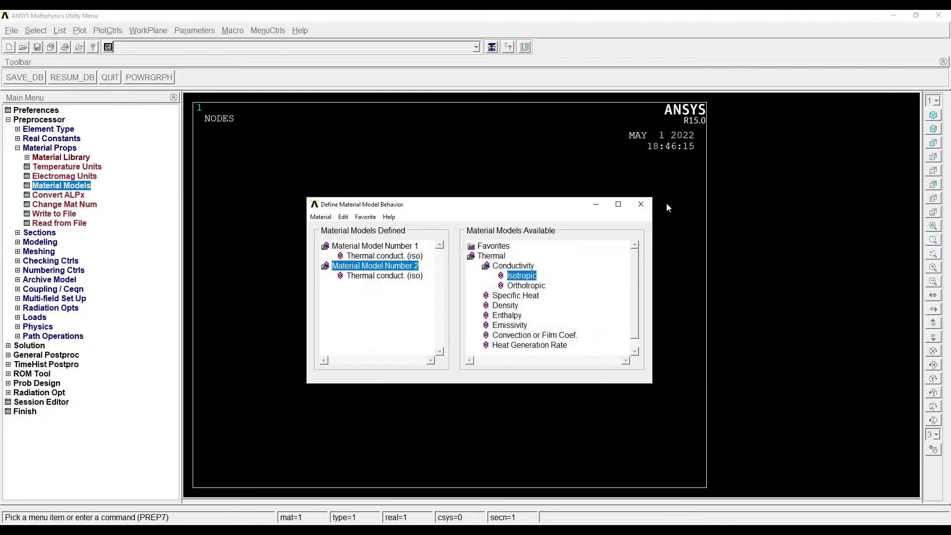
{"action": "left_click", "coordinate": [641, 204]}
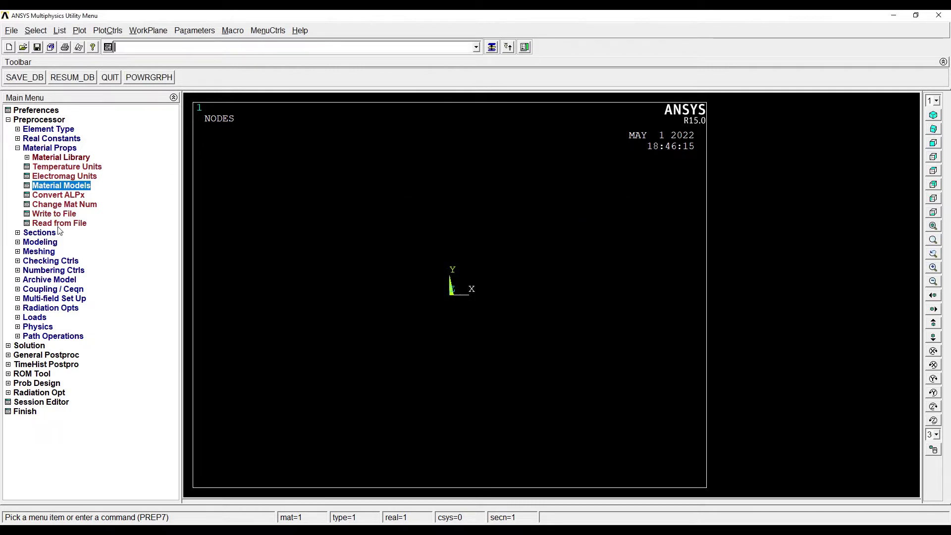
Create keypoint 1, keypoint 2 at x = 0.12 and keypoint 3 at x = 0.36
{"action": "left_click", "coordinate": [44, 242]}
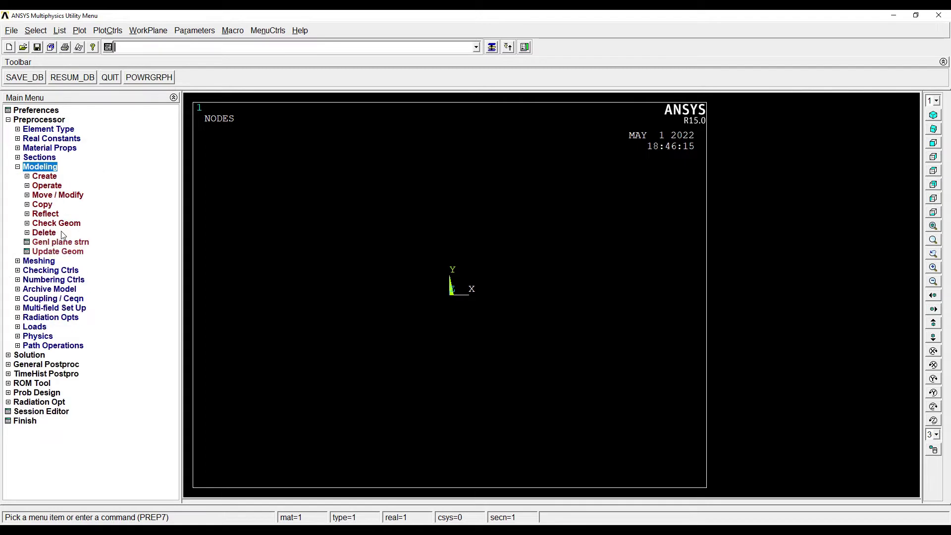
{"action": "left_click", "coordinate": [45, 177]}
{"action": "left_click", "coordinate": [64, 187]}
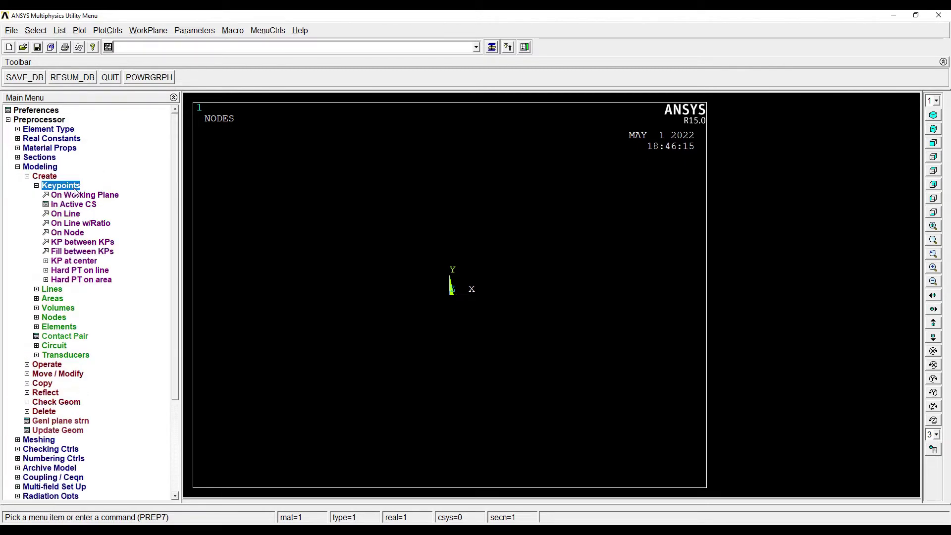
{"action": "left_click", "coordinate": [75, 206]}
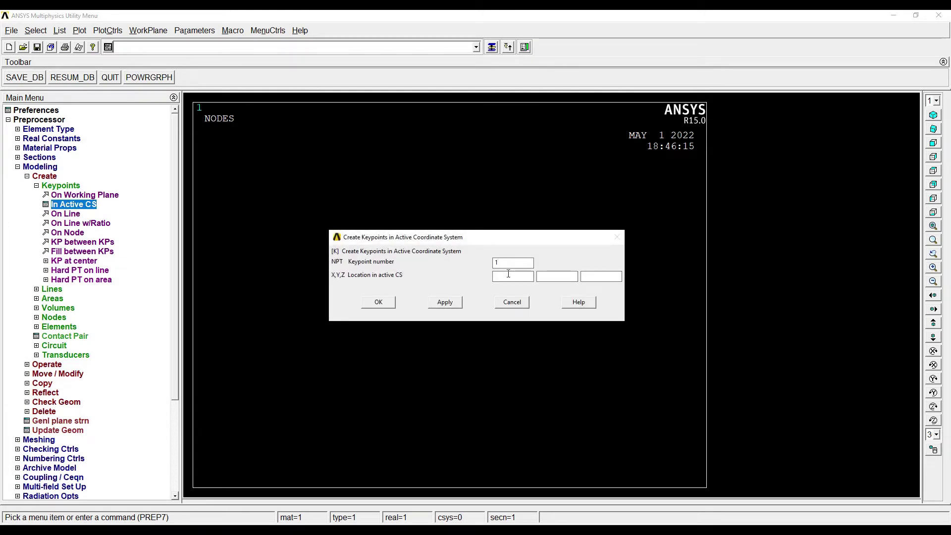
{"action": "left_click", "coordinate": [445, 302]}
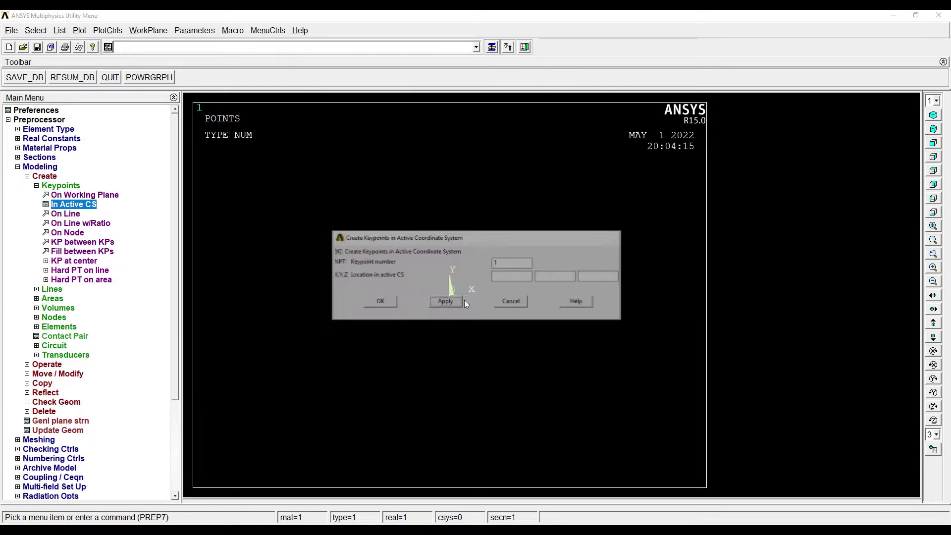
{"action": "double_click", "coordinate": [502, 263]}
{"action": "type", "text": "2"}
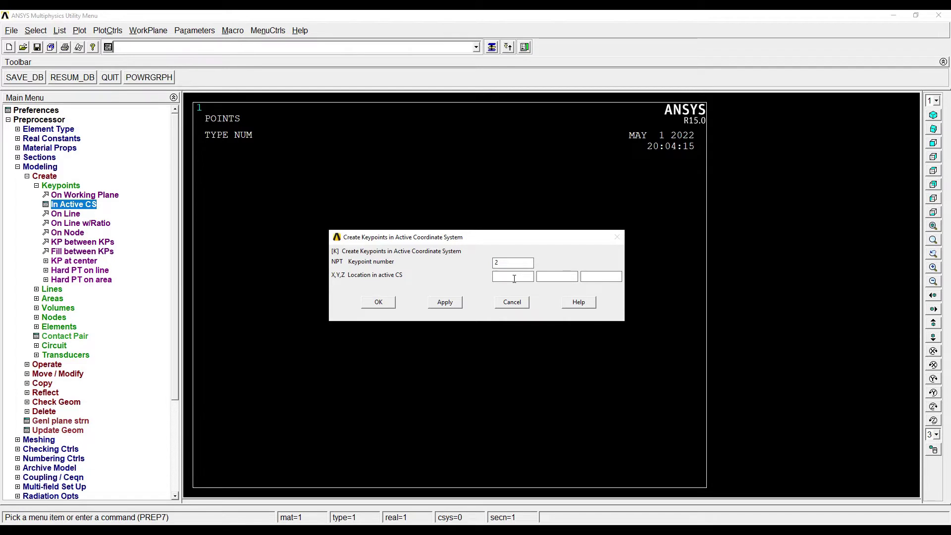
{"action": "type", "text": ".1"}
{"action": "left_click", "coordinate": [448, 305]}
{"action": "left_click_drag", "start_coordinate": [513, 278], "coordinate": [462, 281]}
{"action": "type", "text": "0.36"}
{"action": "left_click", "coordinate": [384, 303]}
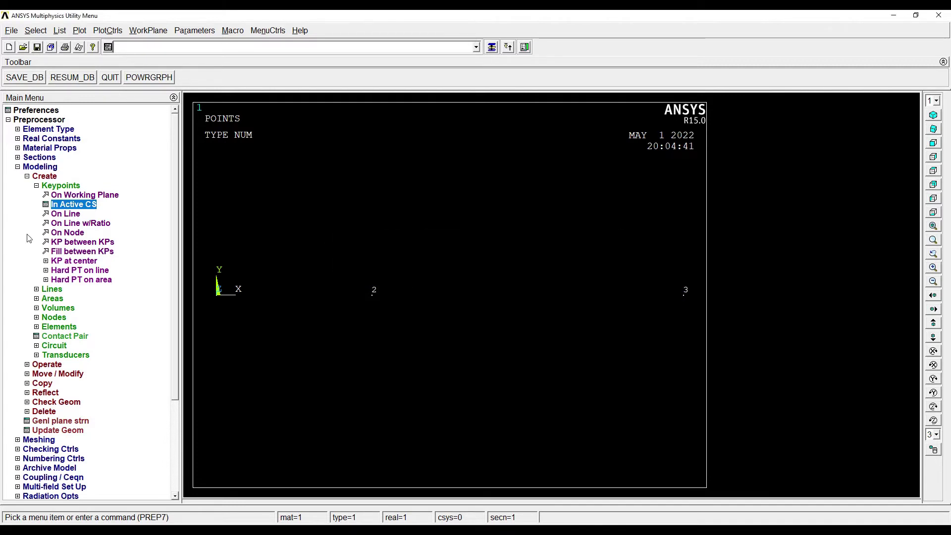
Draw straight lines from keypoint 1 to 2 and from keypoint 2 to 3
{"action": "left_click", "coordinate": [52, 289]}
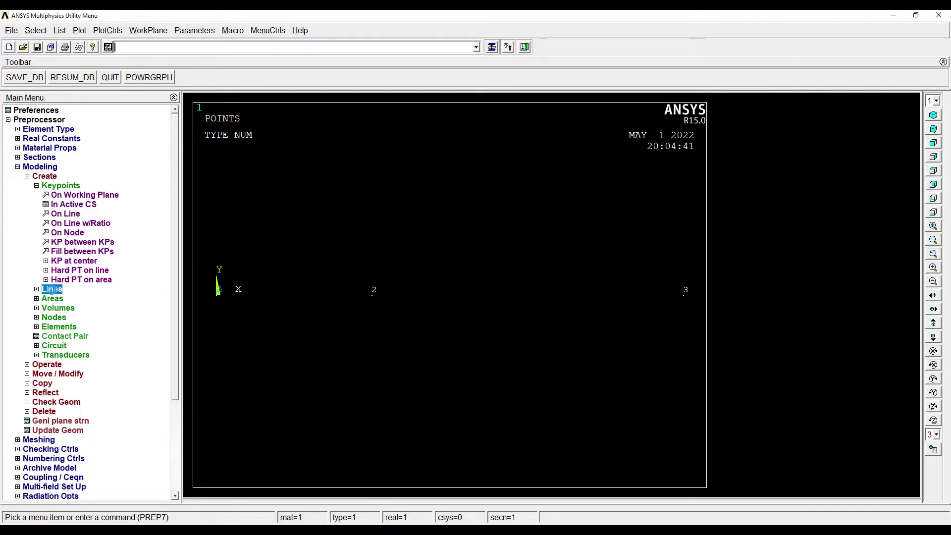
{"action": "left_click", "coordinate": [61, 205]}
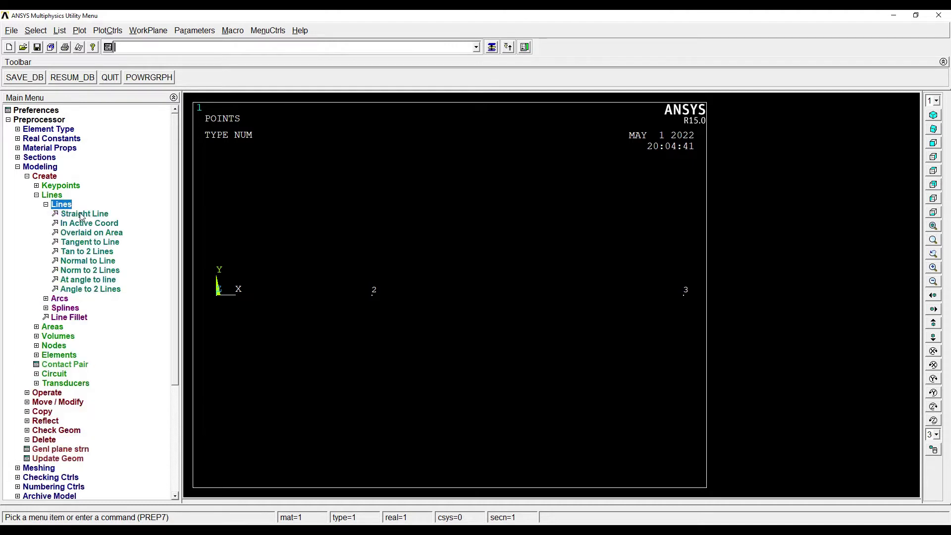
{"action": "left_click", "coordinate": [82, 214]}
{"action": "left_click", "coordinate": [217, 296]}
{"action": "left_click", "coordinate": [373, 295]}
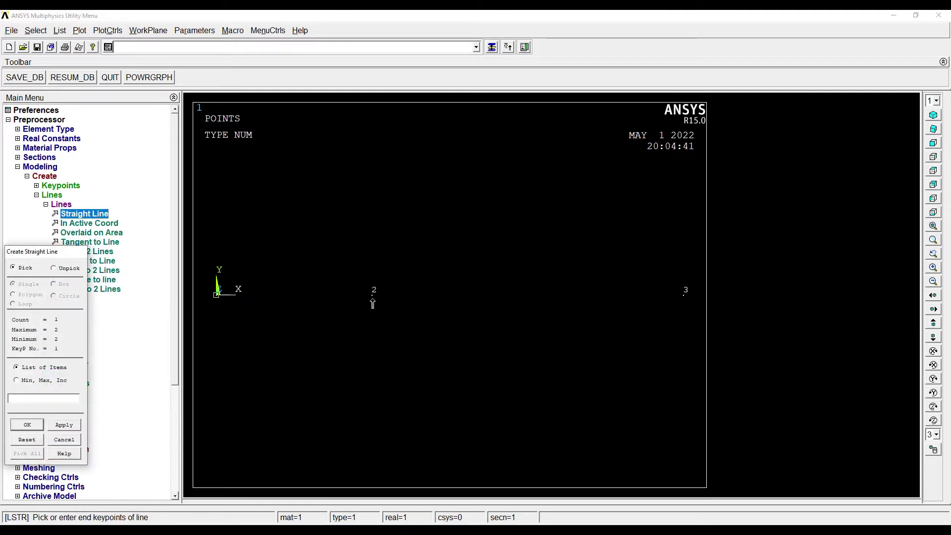
{"action": "left_click", "coordinate": [685, 295]}
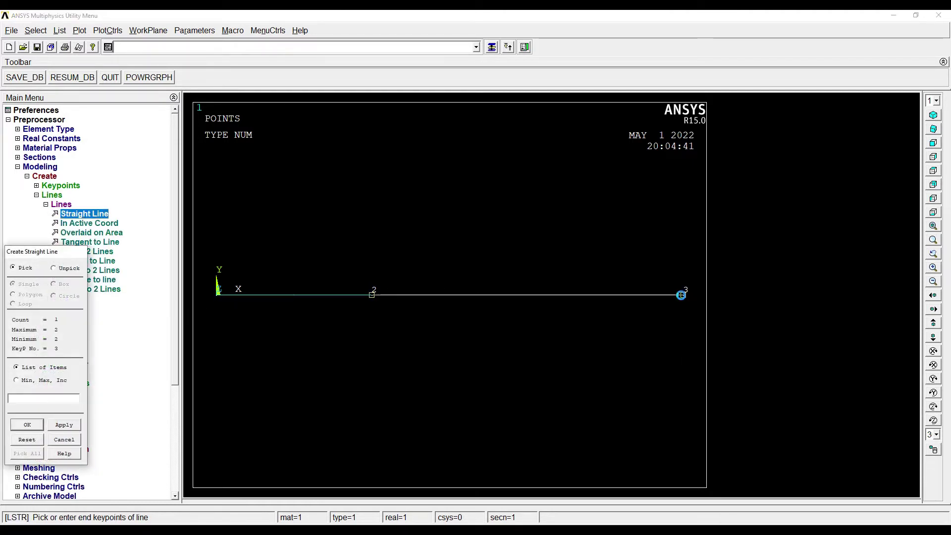
{"action": "left_click", "coordinate": [18, 426]}
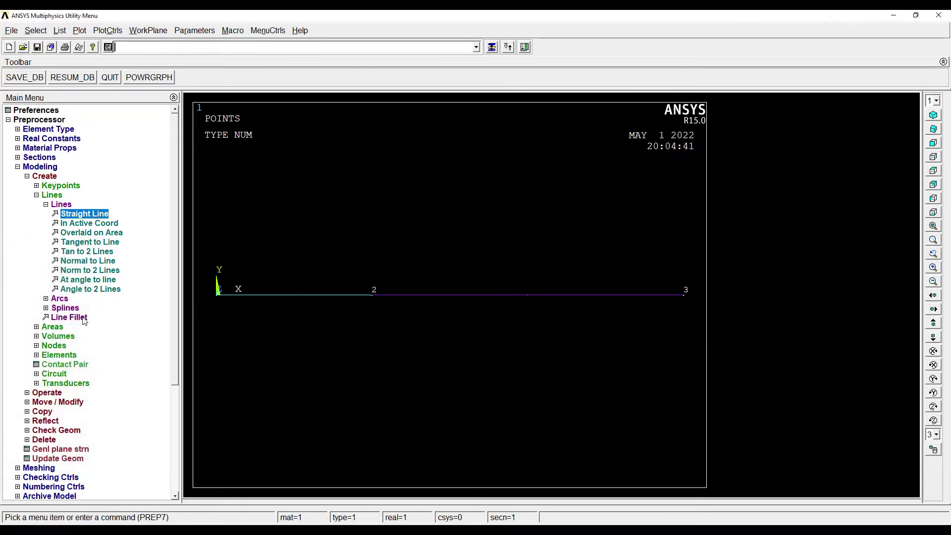
Set default element attributes to type 2 (LINK33), material 2 and real constant set 2
{"action": "left_click", "coordinate": [62, 356]}
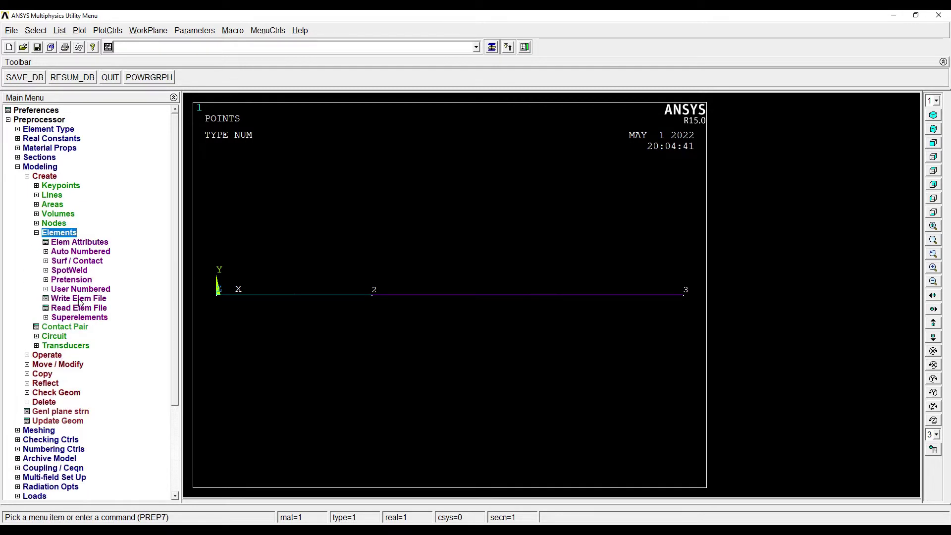
{"action": "left_click", "coordinate": [83, 243]}
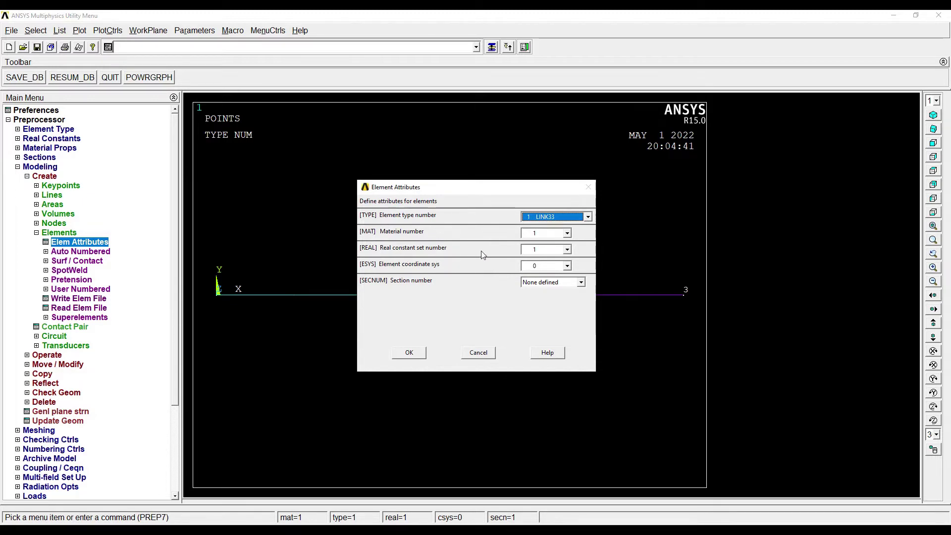
{"action": "left_click", "coordinate": [412, 353]}
{"action": "left_click", "coordinate": [91, 248]}
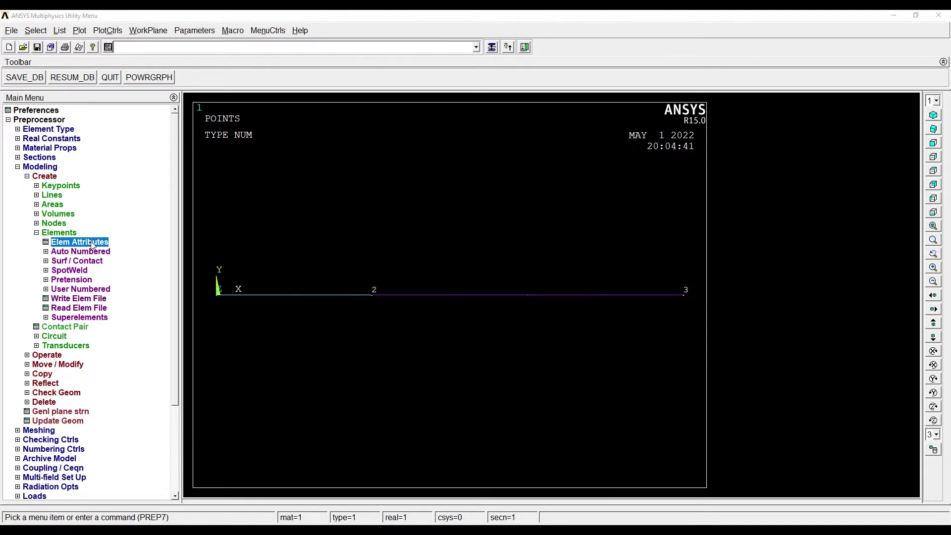
{"action": "left_click", "coordinate": [588, 217]}
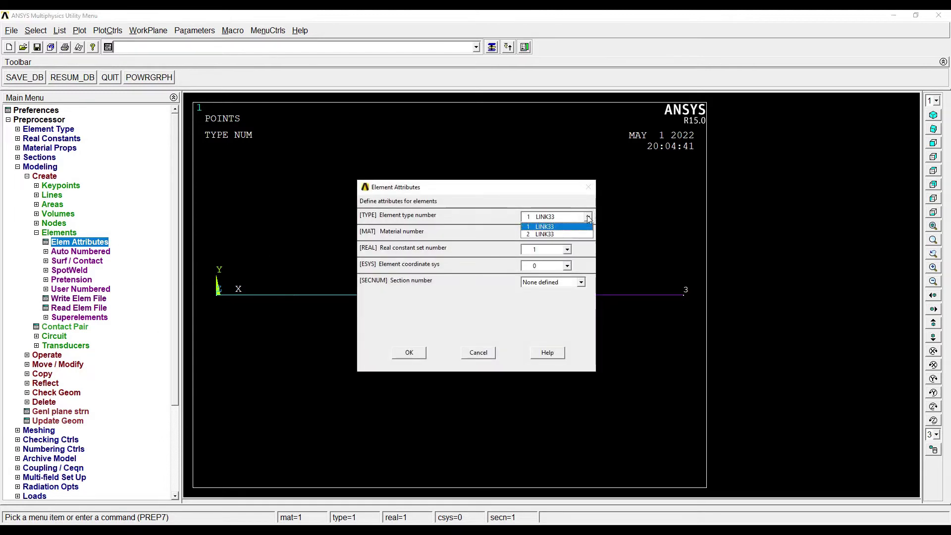
{"action": "left_click", "coordinate": [565, 232]}
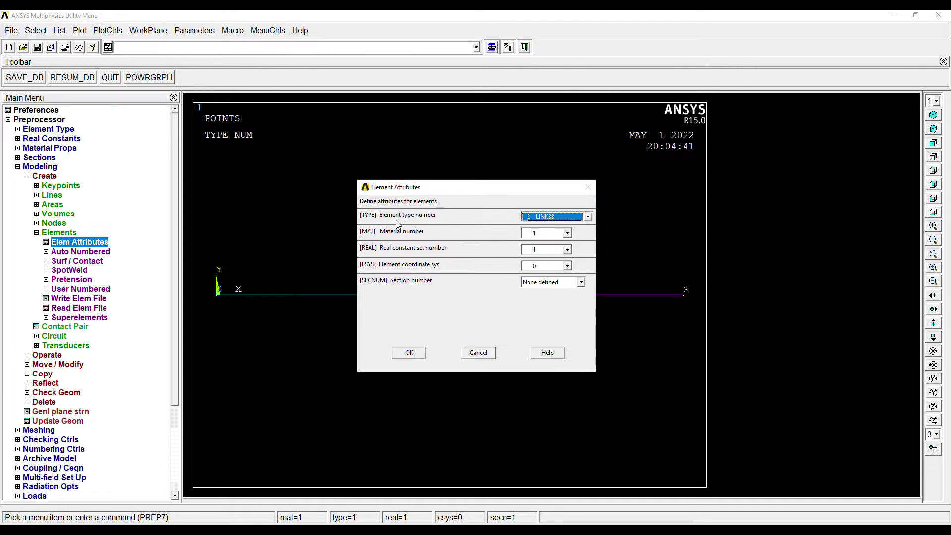
{"action": "left_click", "coordinate": [567, 233]}
{"action": "left_click", "coordinate": [555, 250]}
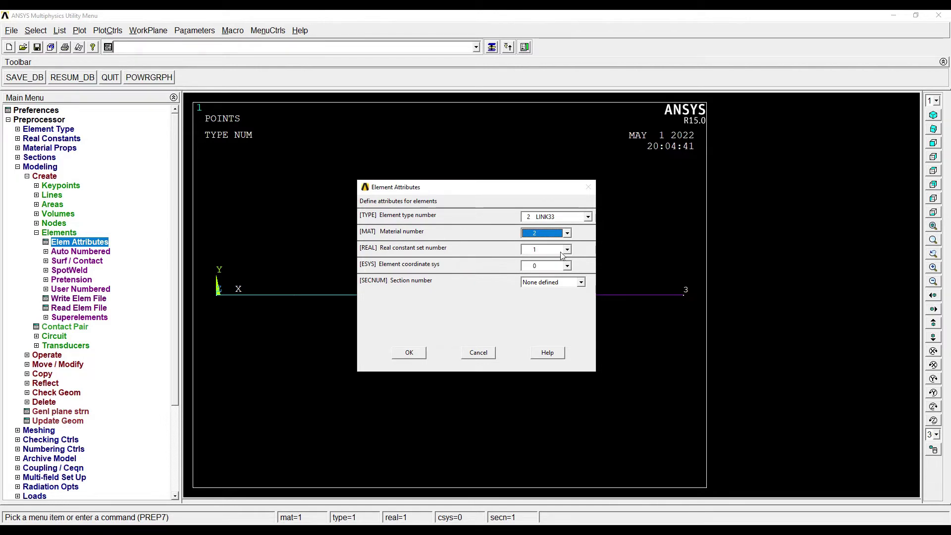
{"action": "left_click", "coordinate": [568, 250]}
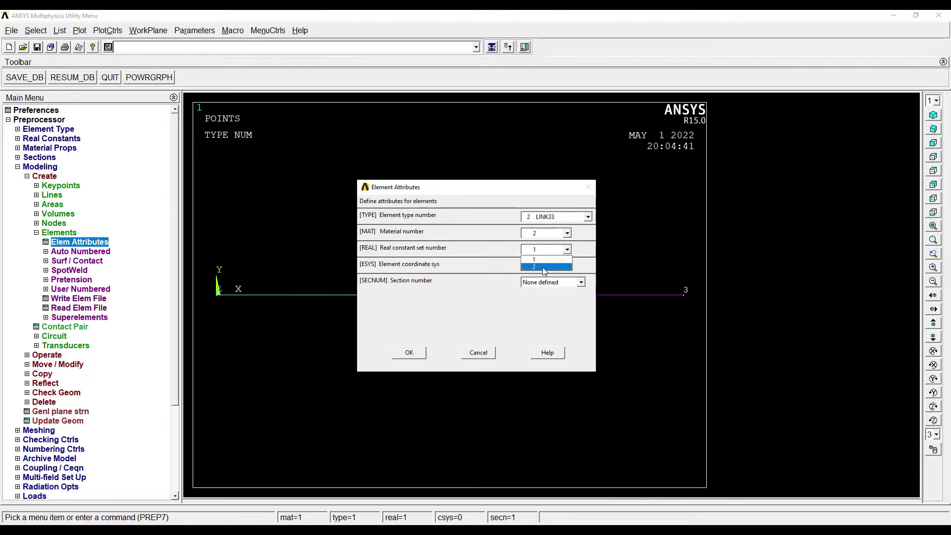
{"action": "left_click", "coordinate": [409, 355]}
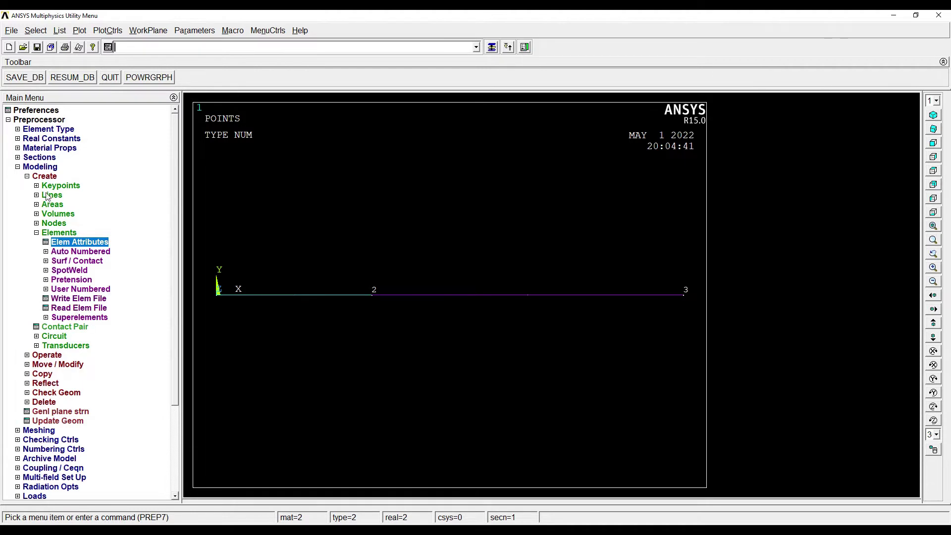
Assign 10 element divisions to all lines via manual line size controls
{"action": "left_click", "coordinate": [39, 168]}
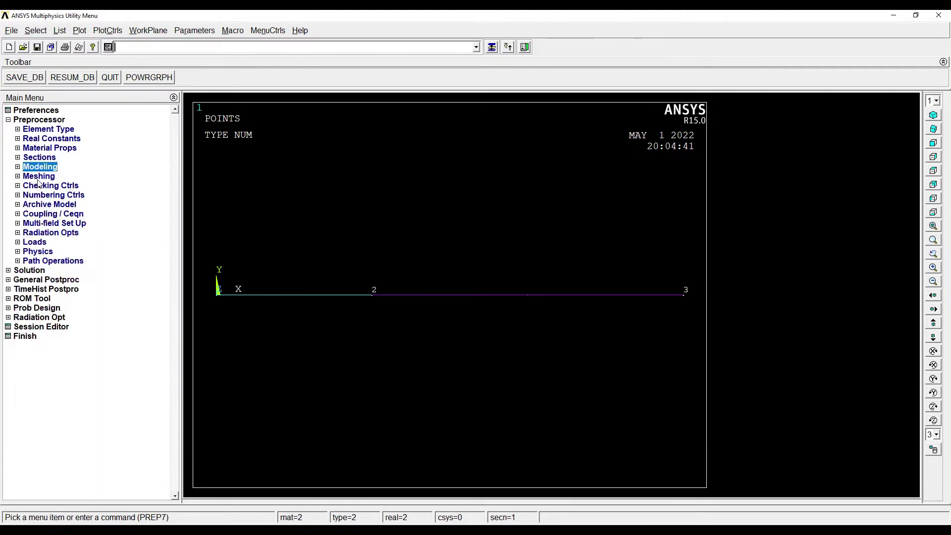
{"action": "left_click", "coordinate": [38, 178]}
{"action": "left_click", "coordinate": [47, 205]}
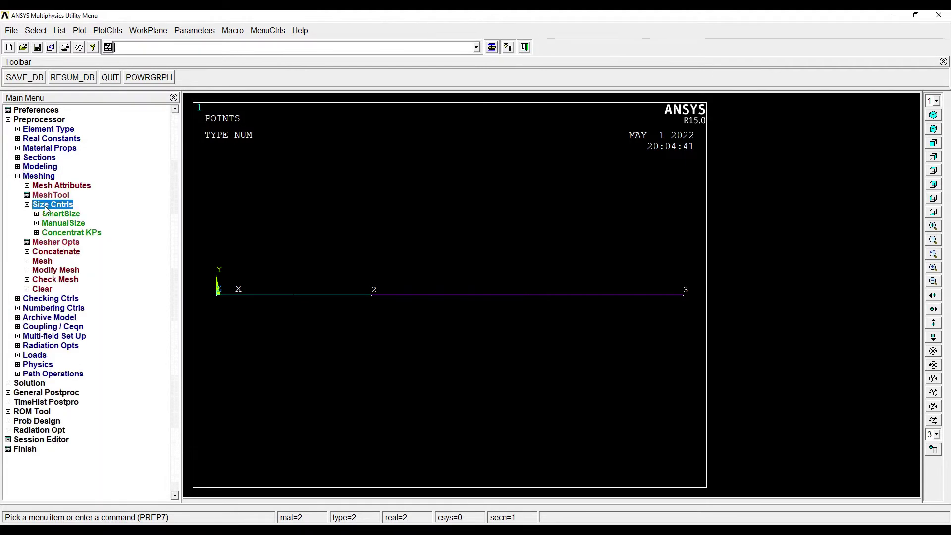
{"action": "left_click", "coordinate": [61, 224]}
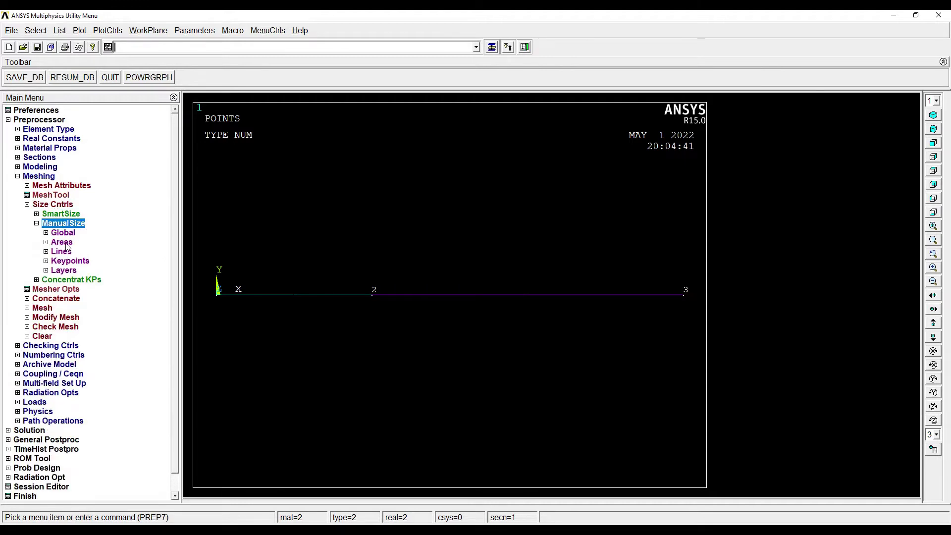
{"action": "left_click", "coordinate": [63, 251]}
{"action": "left_click", "coordinate": [76, 261]}
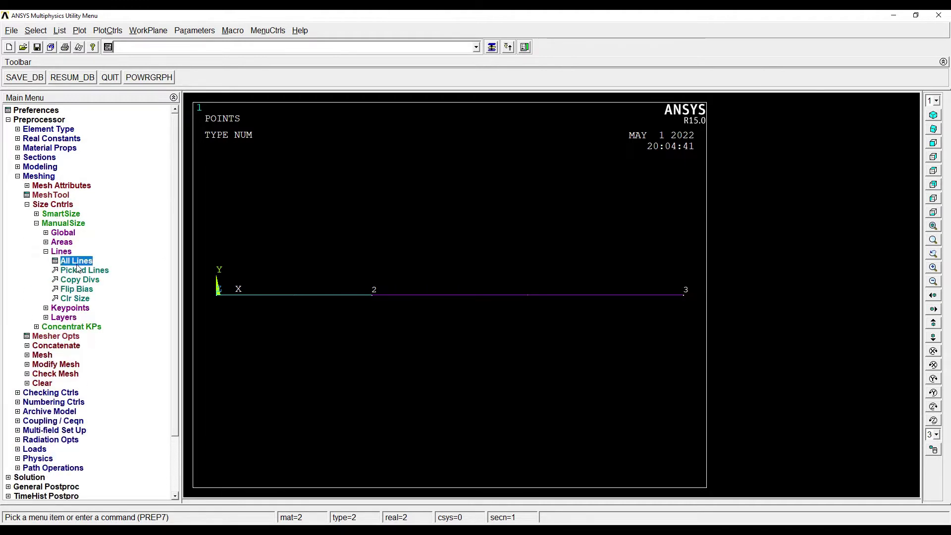
{"action": "left_click", "coordinate": [520, 245]}
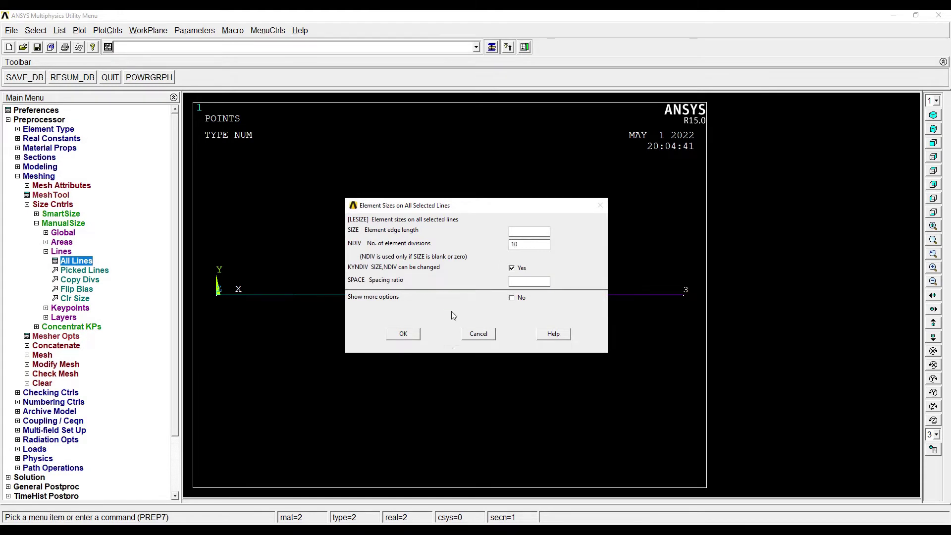
{"action": "left_click", "coordinate": [403, 334]}
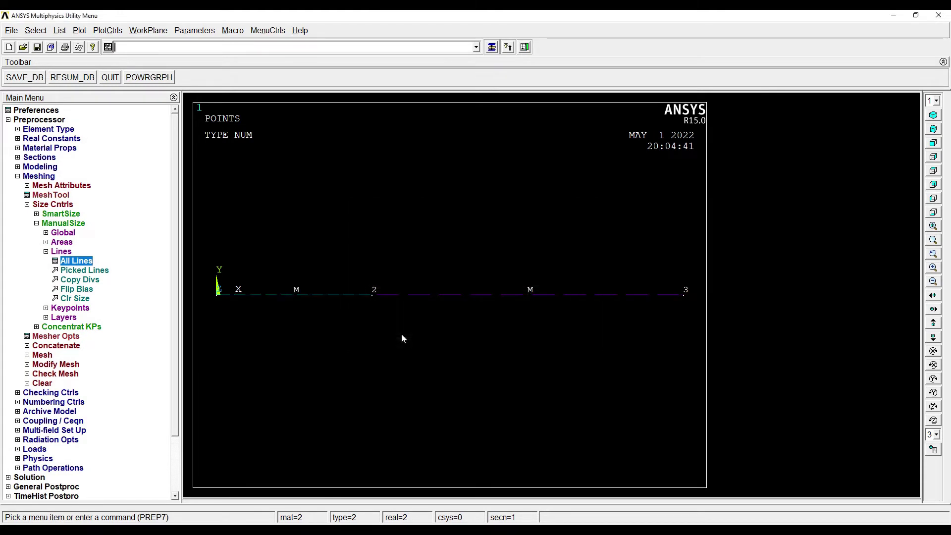
Mesh all wall lines at once using Pick All
{"action": "left_click", "coordinate": [43, 355]}
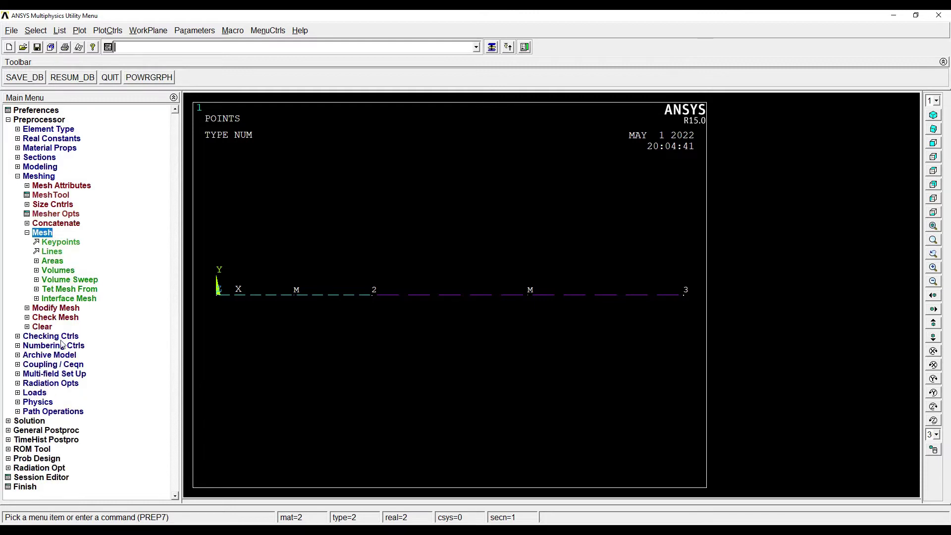
{"action": "left_click", "coordinate": [52, 251]}
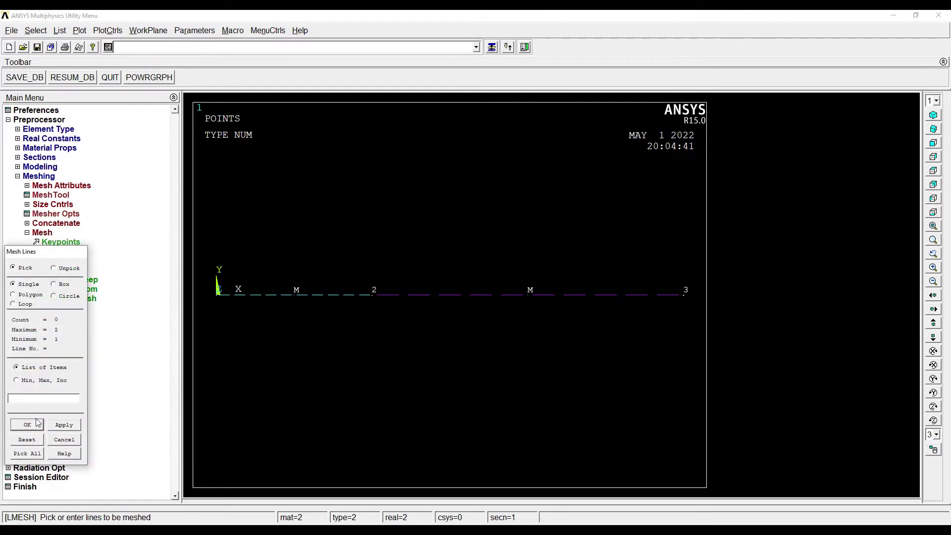
{"action": "left_click", "coordinate": [23, 454]}
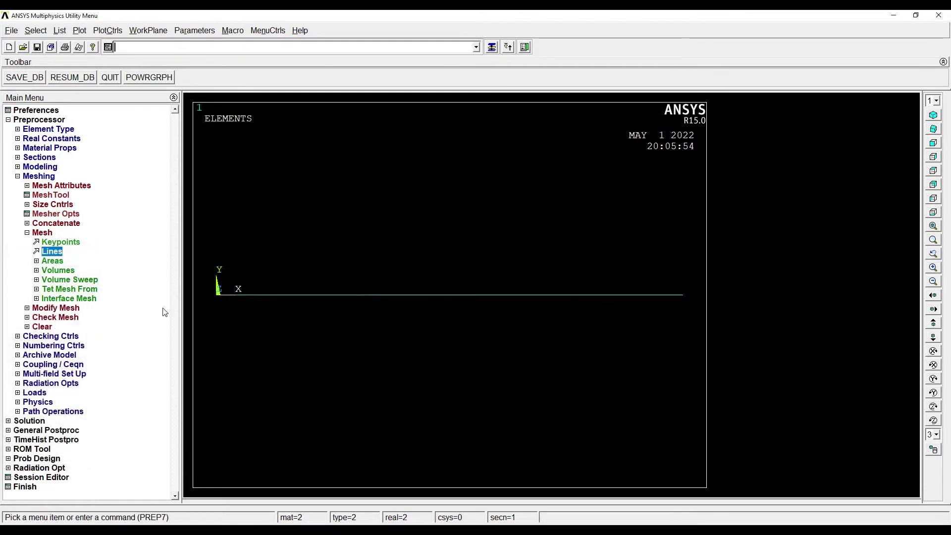
Turn on element-number labels so the plot shows elements 1 through 20
{"action": "left_click", "coordinate": [102, 33]}
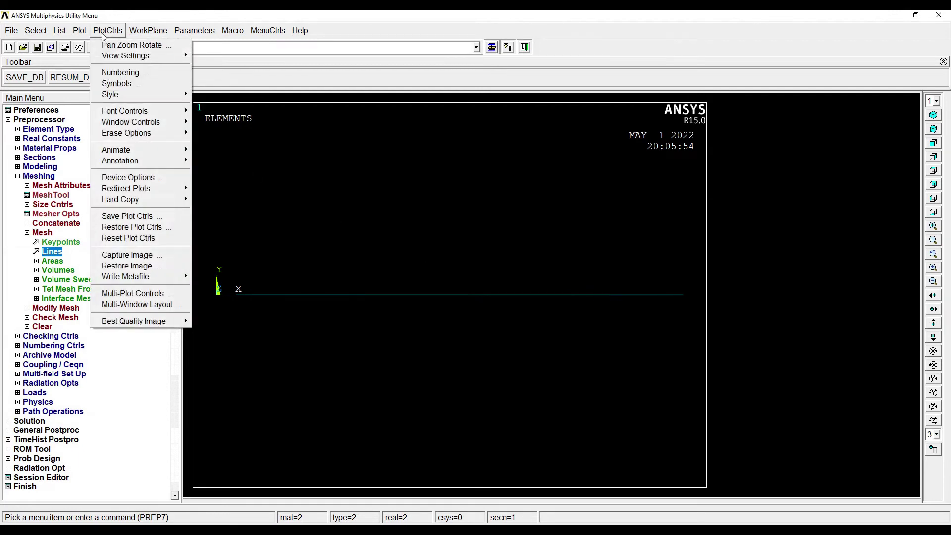
{"action": "left_click", "coordinate": [121, 73]}
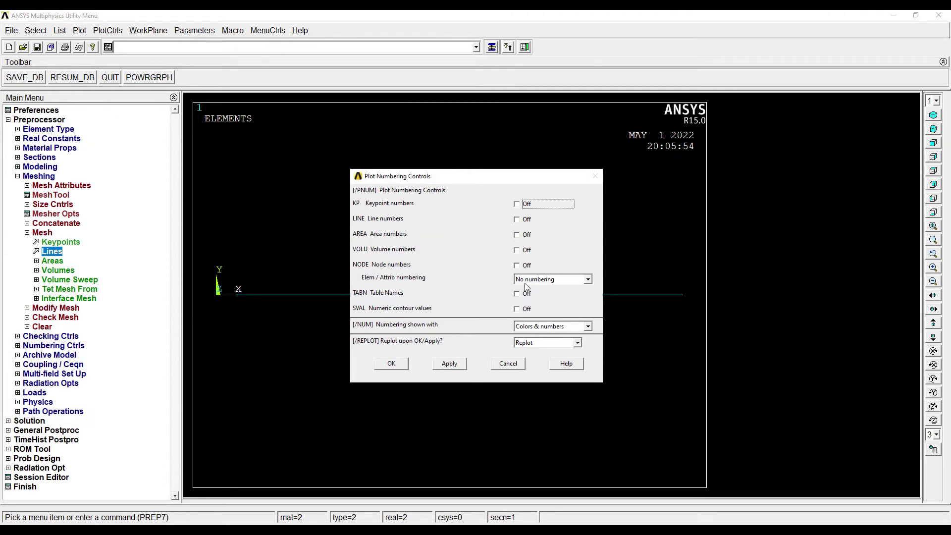
{"action": "left_click", "coordinate": [588, 279]}
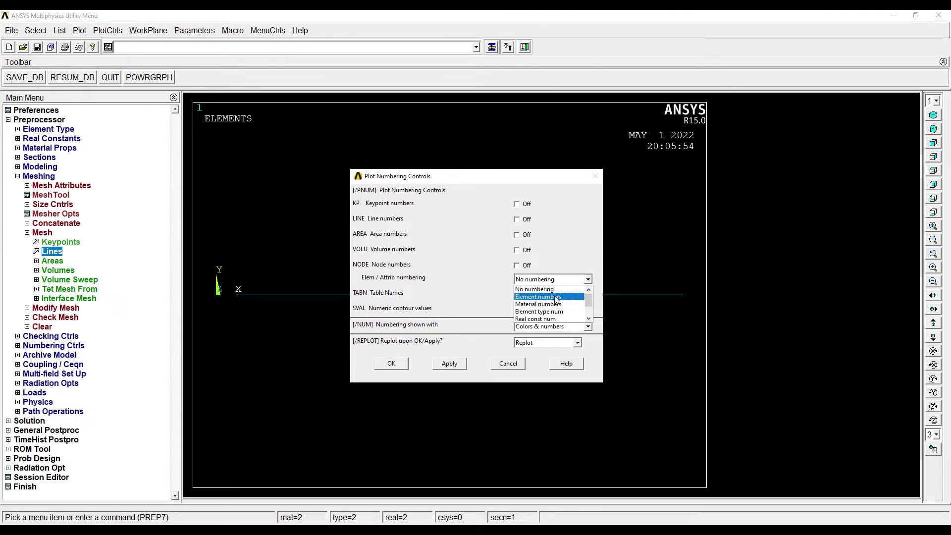
{"action": "left_click", "coordinate": [545, 297]}
{"action": "left_click", "coordinate": [377, 366]}
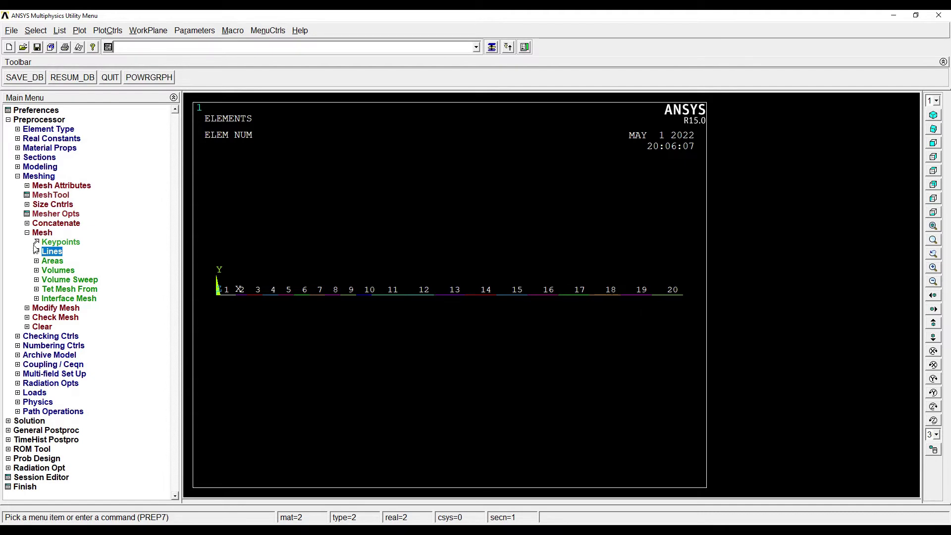
{"action": "left_click", "coordinate": [39, 176]}
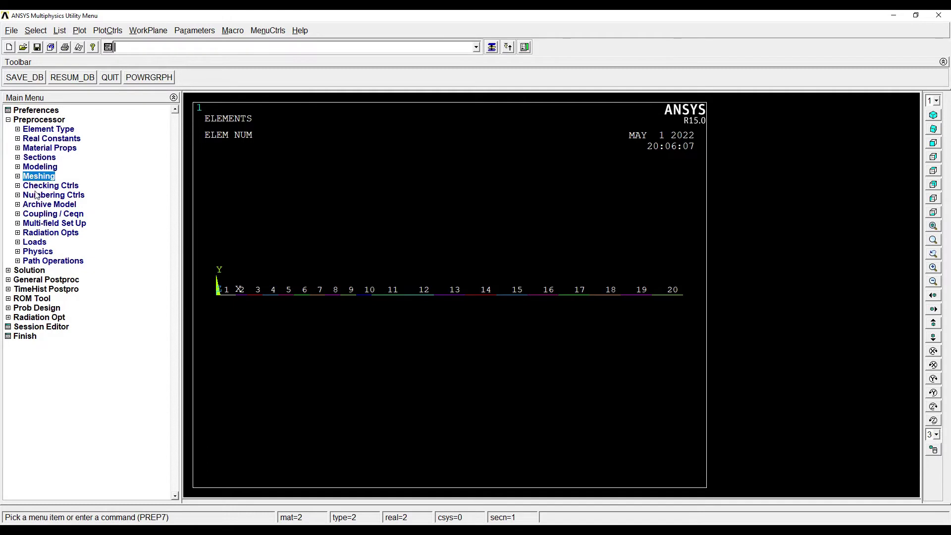
Constrain TEMP at keypoint 1, then apply a temperature of 725 at keypoint 3
{"action": "left_click", "coordinate": [38, 243]}
{"action": "left_click", "coordinate": [70, 261]}
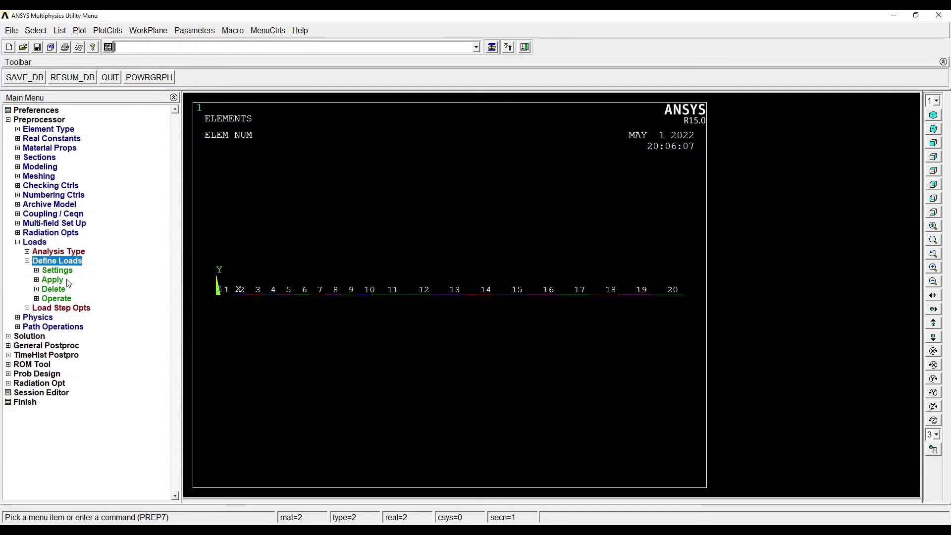
{"action": "left_click", "coordinate": [55, 280]}
{"action": "left_click", "coordinate": [89, 290]}
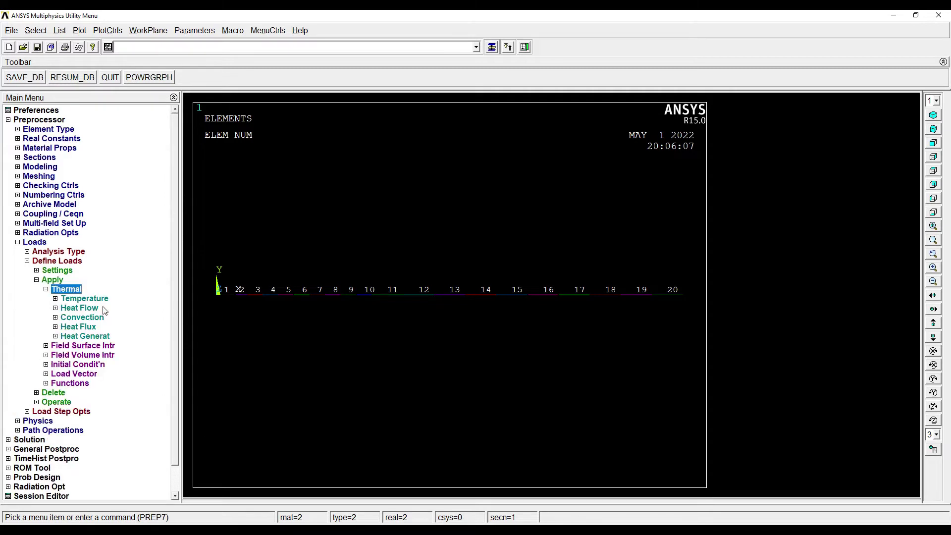
{"action": "left_click", "coordinate": [84, 299]}
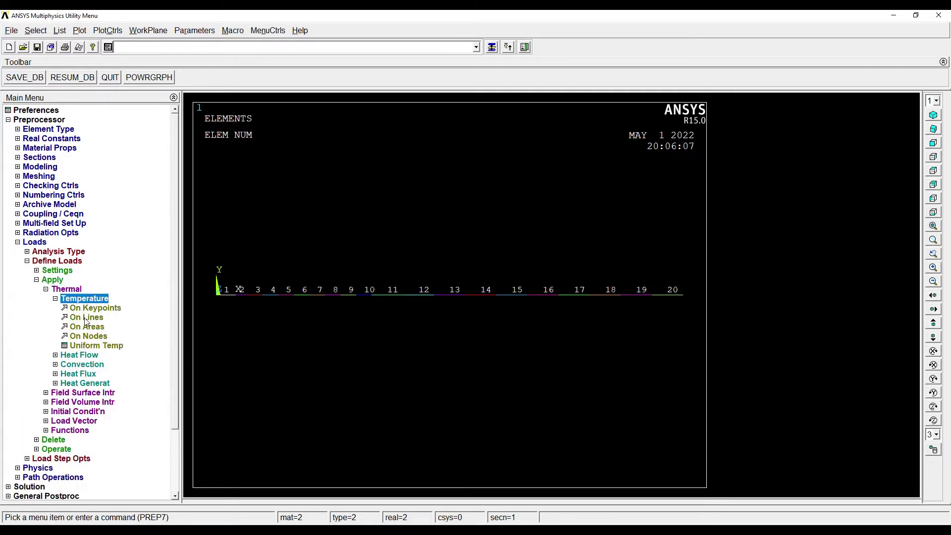
{"action": "left_click", "coordinate": [102, 308]}
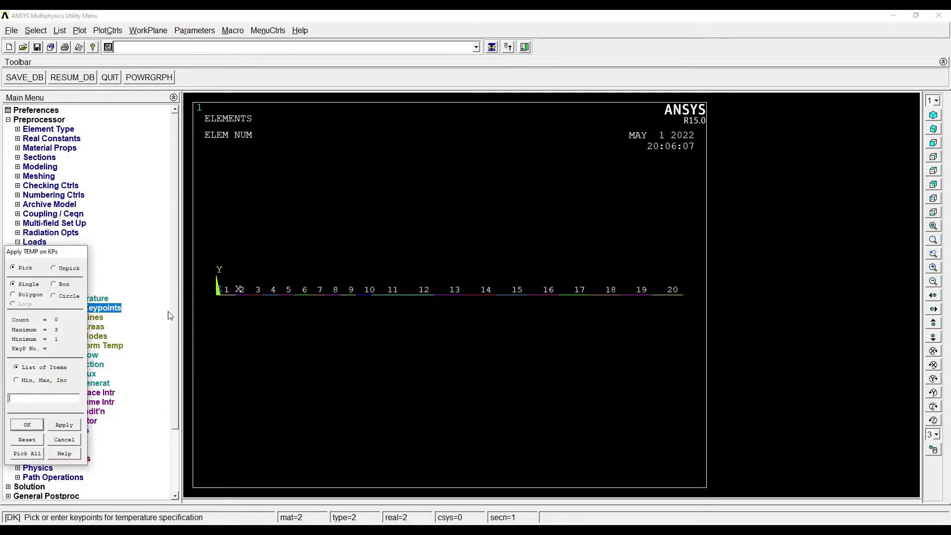
{"action": "left_click", "coordinate": [217, 301]}
{"action": "left_click", "coordinate": [31, 429]}
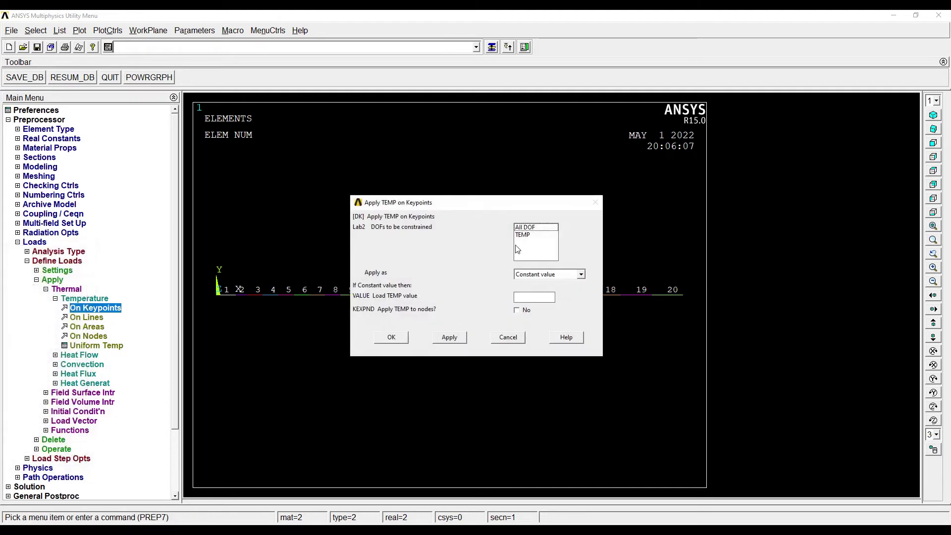
{"action": "left_click", "coordinate": [525, 236]}
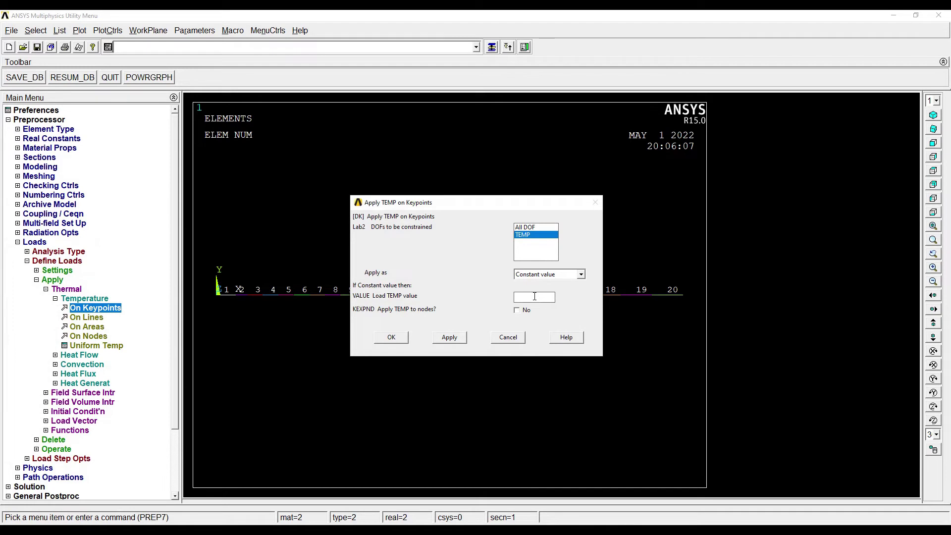
{"action": "left_click", "coordinate": [448, 338]}
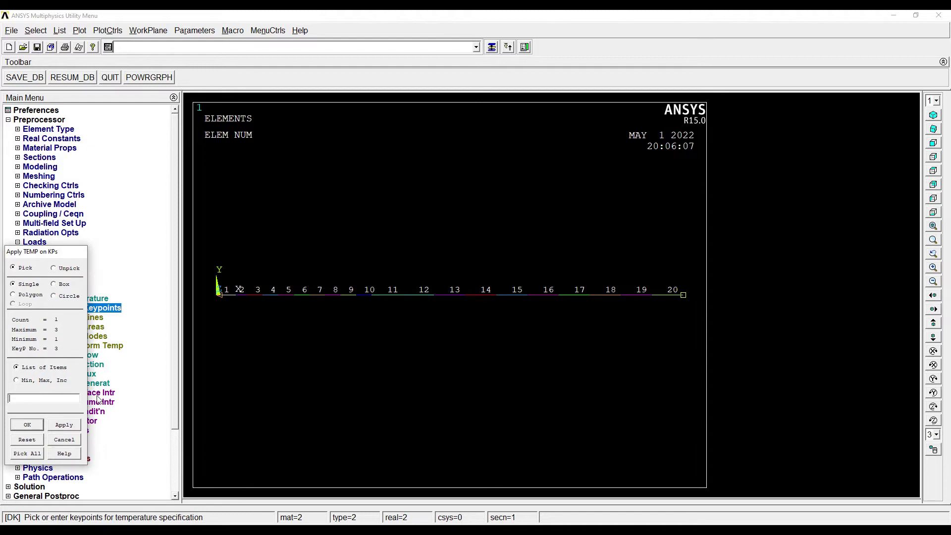
{"action": "left_click", "coordinate": [27, 425]}
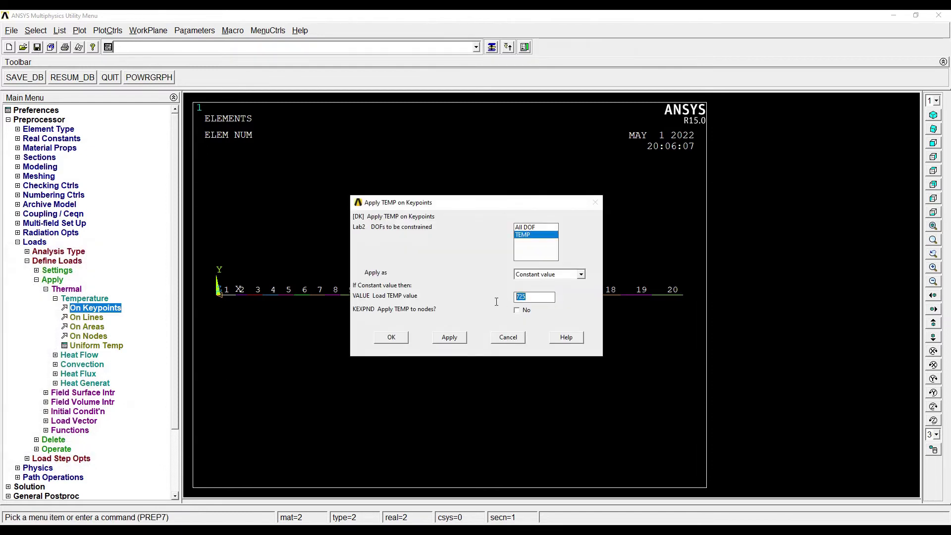
{"action": "key", "text": "Return"}
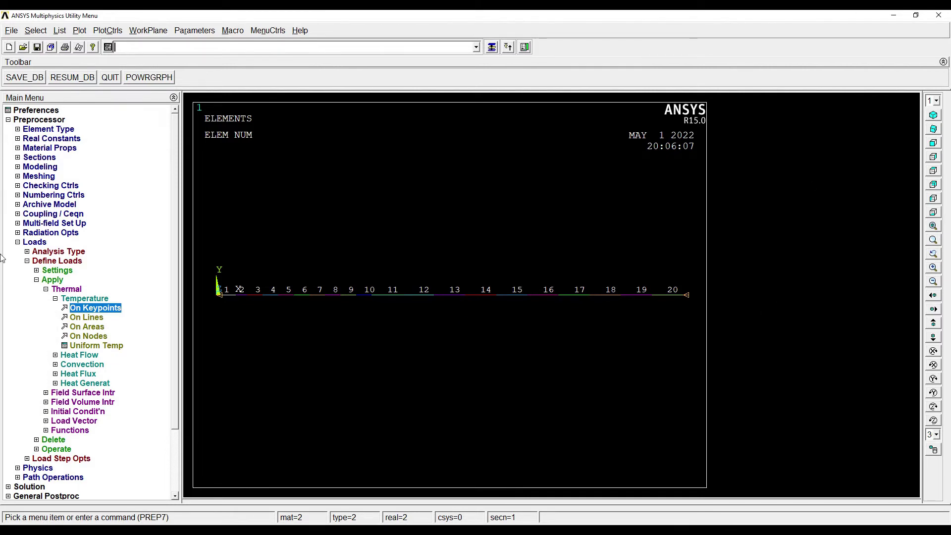
Solve the current load step
{"action": "left_click", "coordinate": [18, 243]}
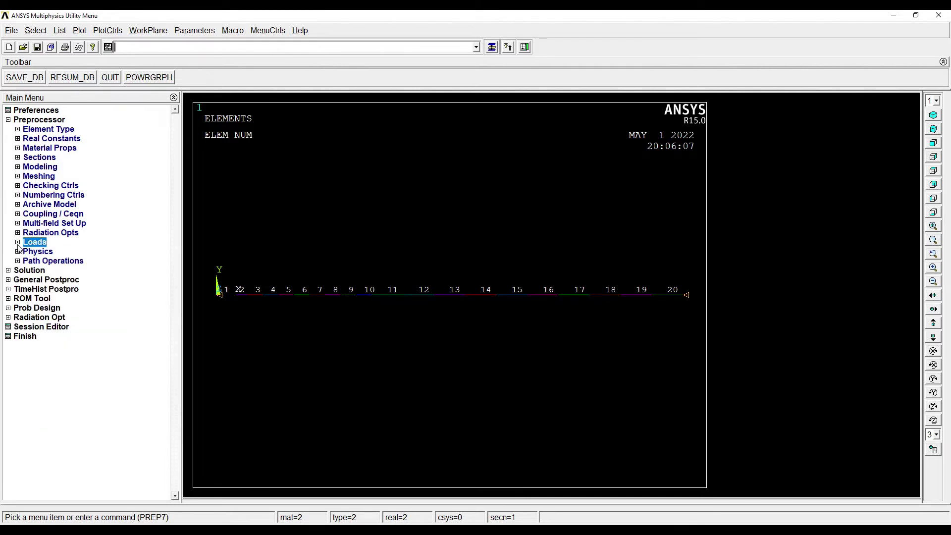
{"action": "left_click", "coordinate": [29, 271]}
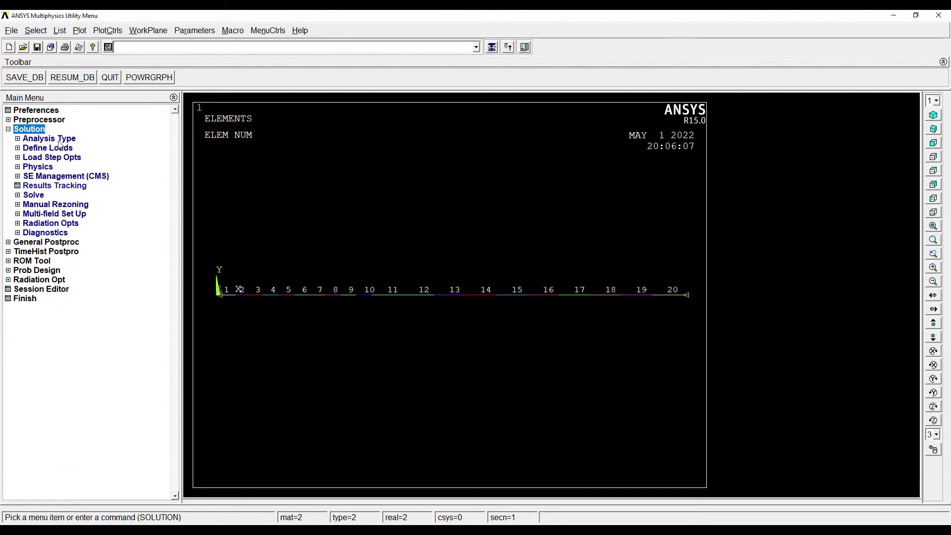
{"action": "left_click", "coordinate": [39, 196]}
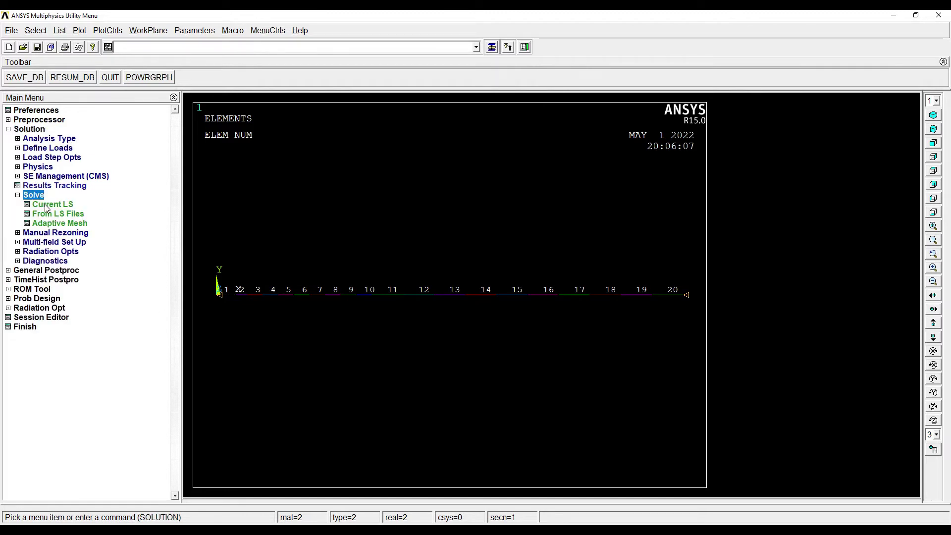
{"action": "left_click", "coordinate": [48, 204]}
{"action": "left_click", "coordinate": [476, 321]}
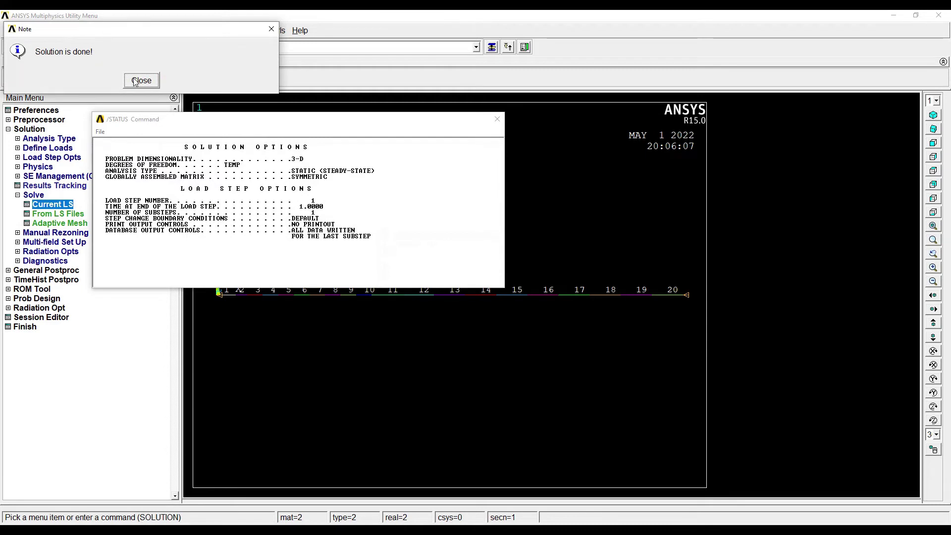
Dismiss the solution-done notice and status report, then open General Postproc
{"action": "left_click", "coordinate": [141, 81]}
{"action": "left_click", "coordinate": [498, 119]}
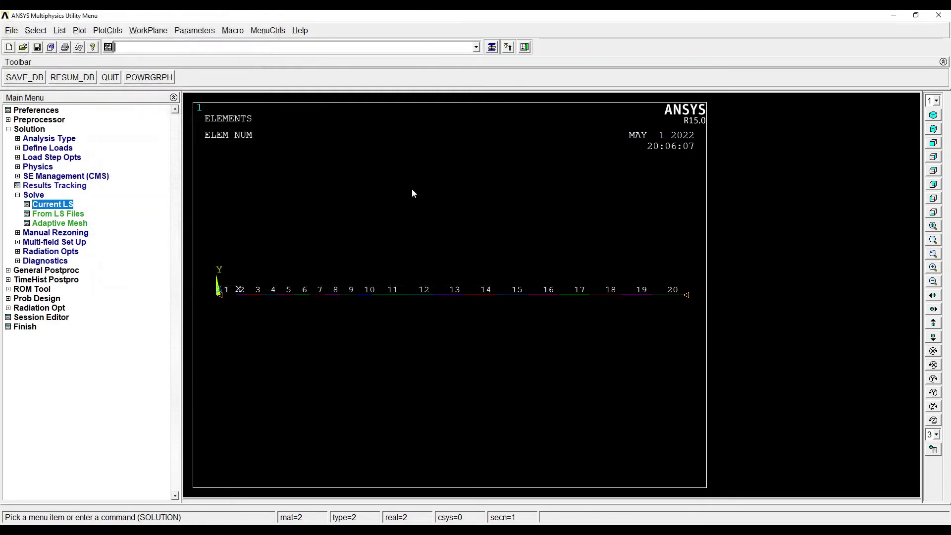
{"action": "left_click", "coordinate": [50, 271]}
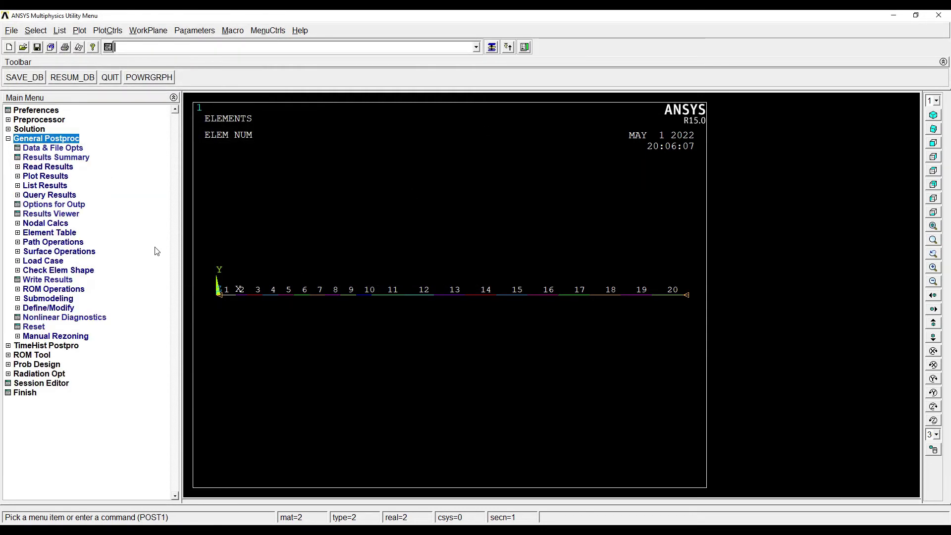
Contour the nodal temperature (DOF solution) along the wall, spanning 110 to 725
{"action": "left_click", "coordinate": [64, 177]}
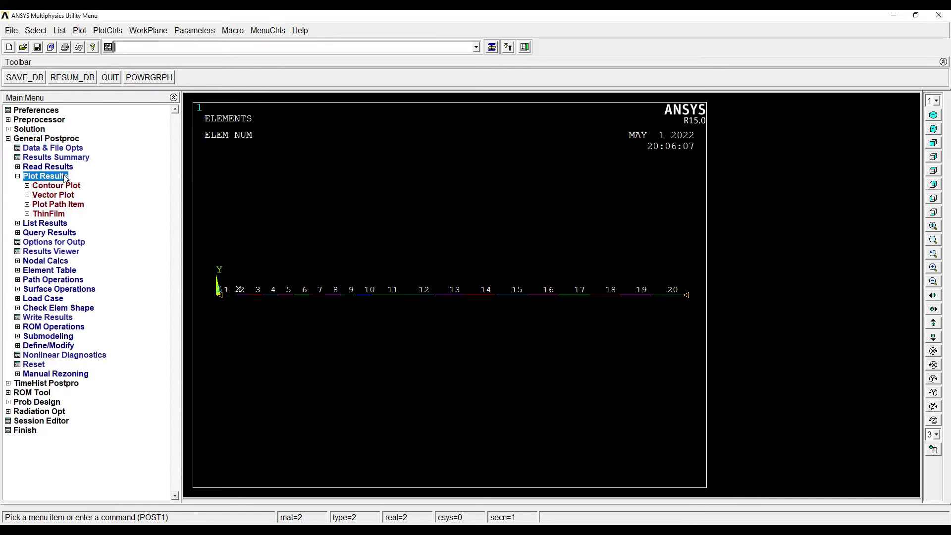
{"action": "left_click", "coordinate": [67, 186]}
{"action": "left_click", "coordinate": [71, 196]}
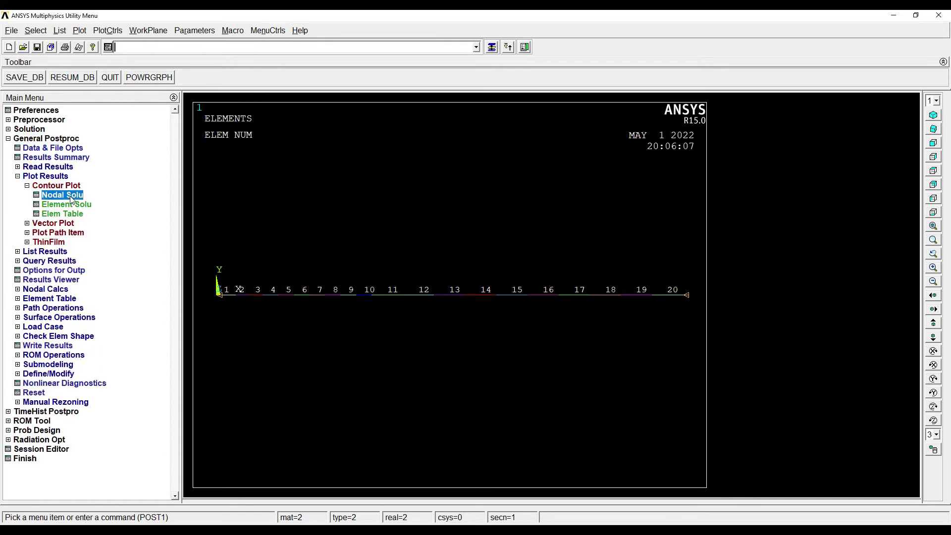
{"action": "left_click", "coordinate": [391, 177]}
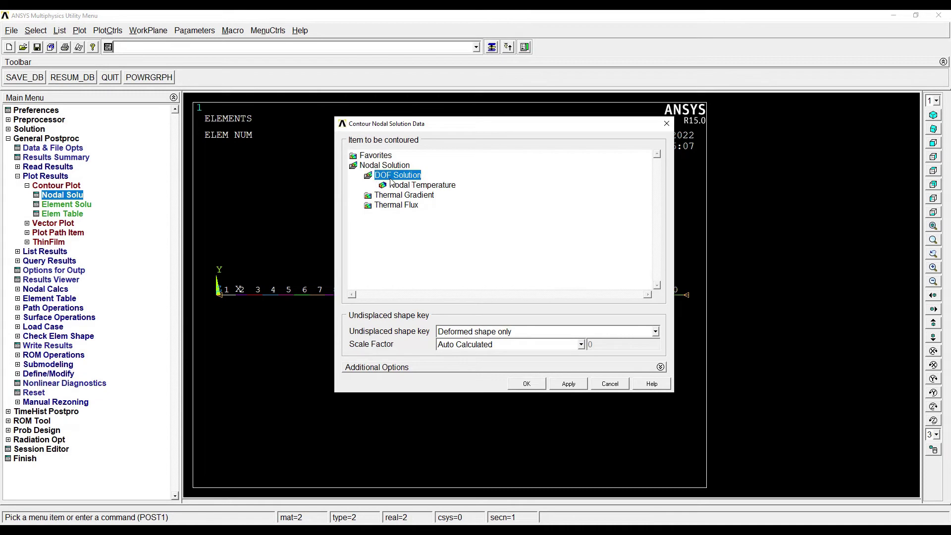
{"action": "left_click", "coordinate": [432, 186]}
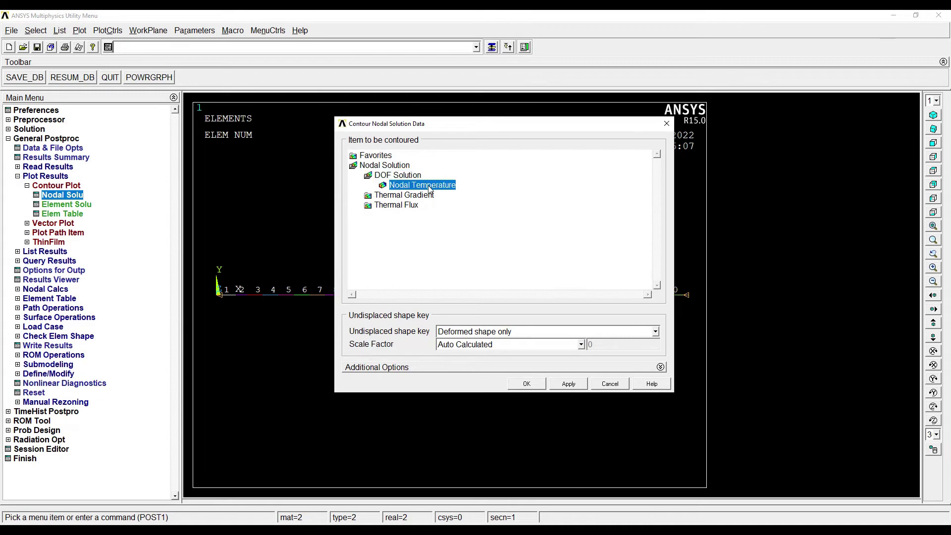
{"action": "left_click", "coordinate": [528, 384]}
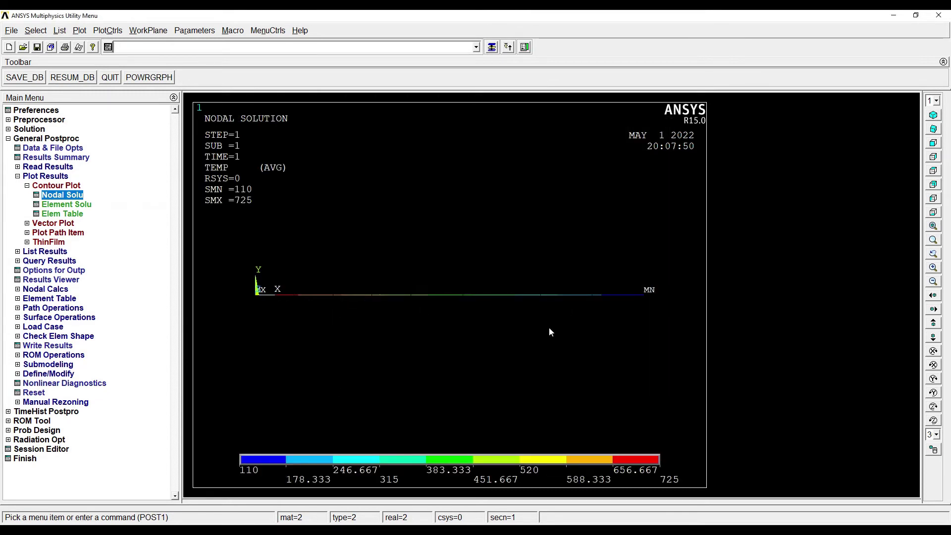
{"action": "left_click", "coordinate": [110, 32]}
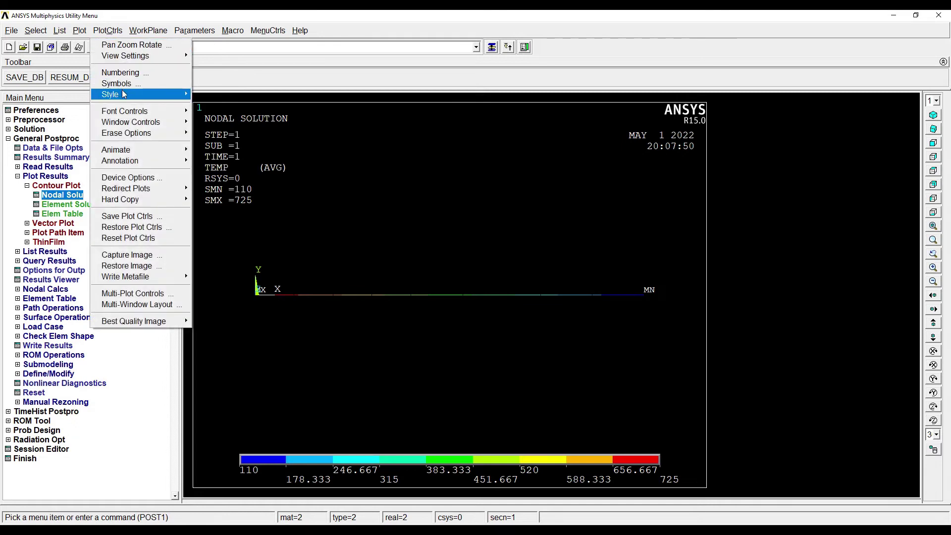
Turn on /ESHAPE real element shapes and show the temperature-contoured wall in isometric view
{"action": "mouse_move", "coordinate": [124, 95]}
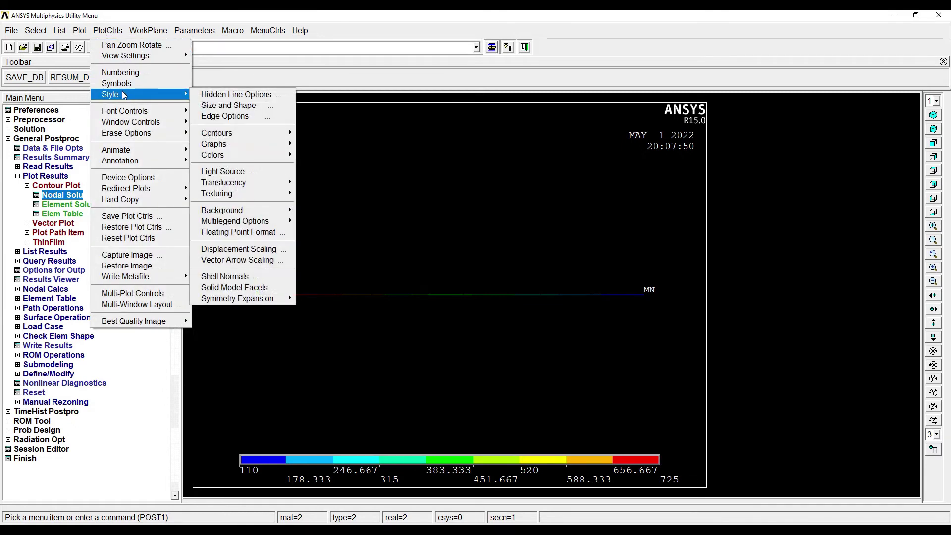
{"action": "left_click", "coordinate": [244, 106]}
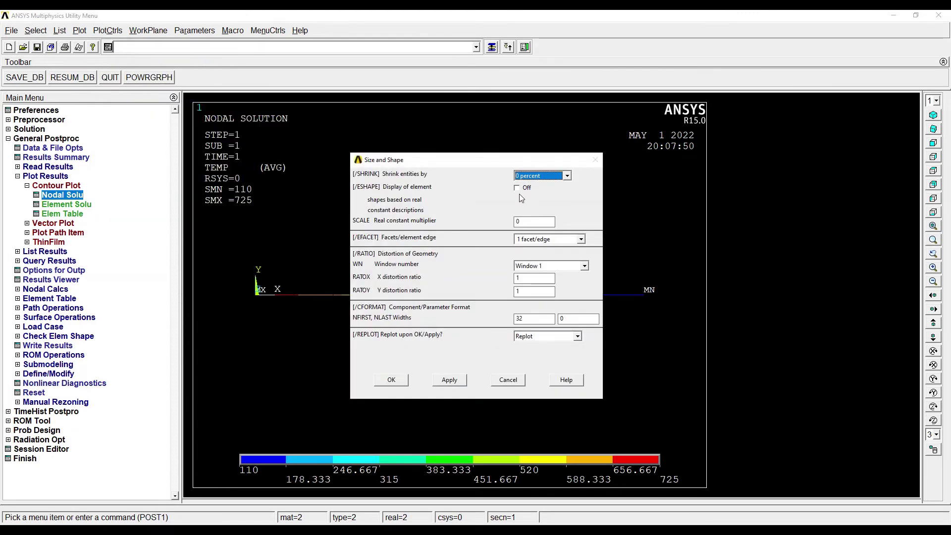
{"action": "left_click", "coordinate": [518, 188]}
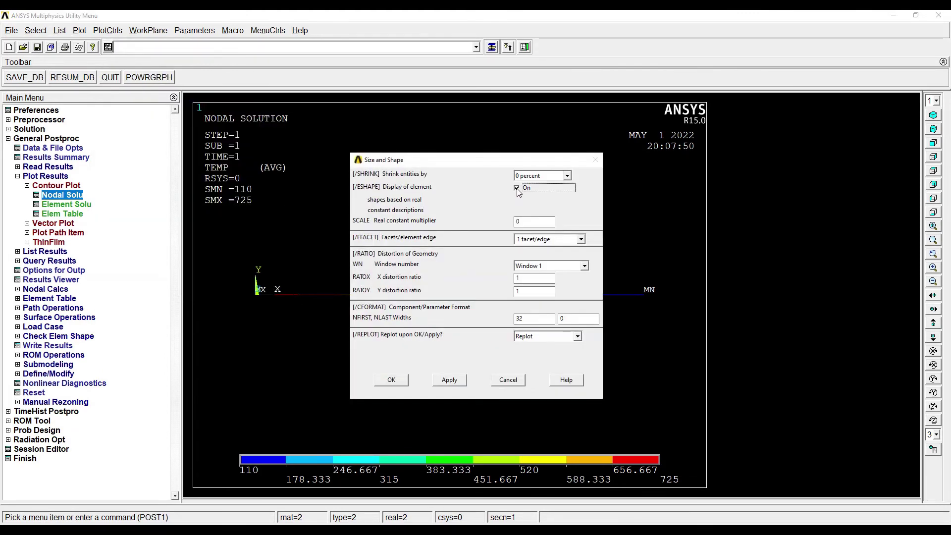
{"action": "left_click", "coordinate": [391, 380]}
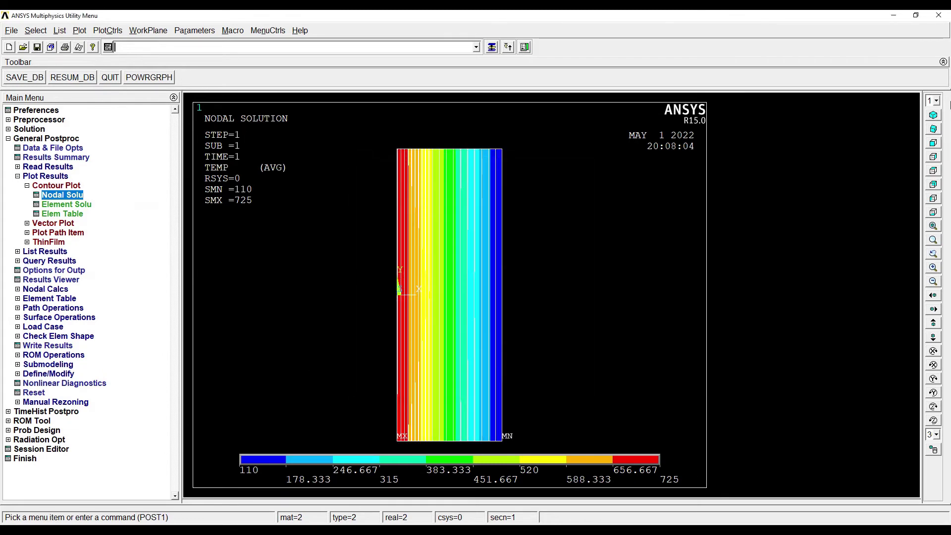
{"action": "left_click", "coordinate": [933, 115]}
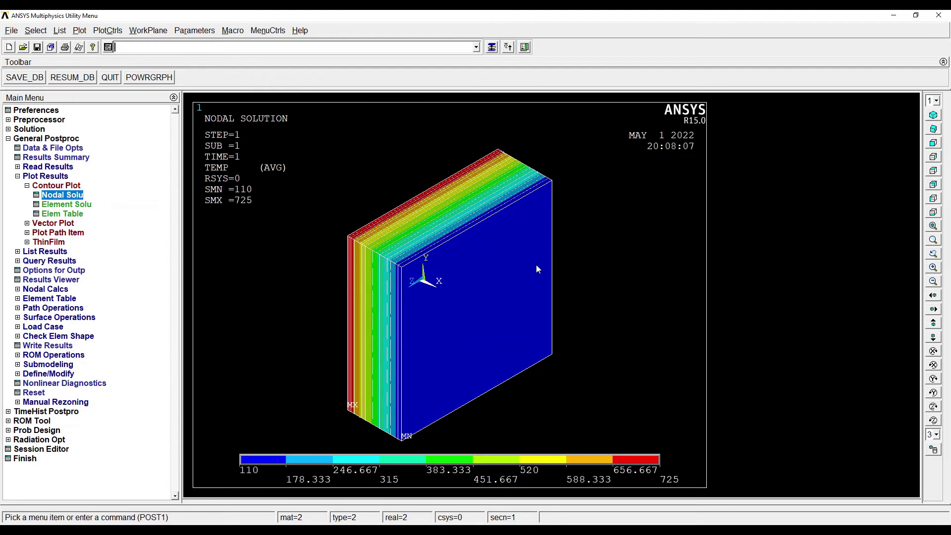
{"action": "left_click", "coordinate": [933, 143]}
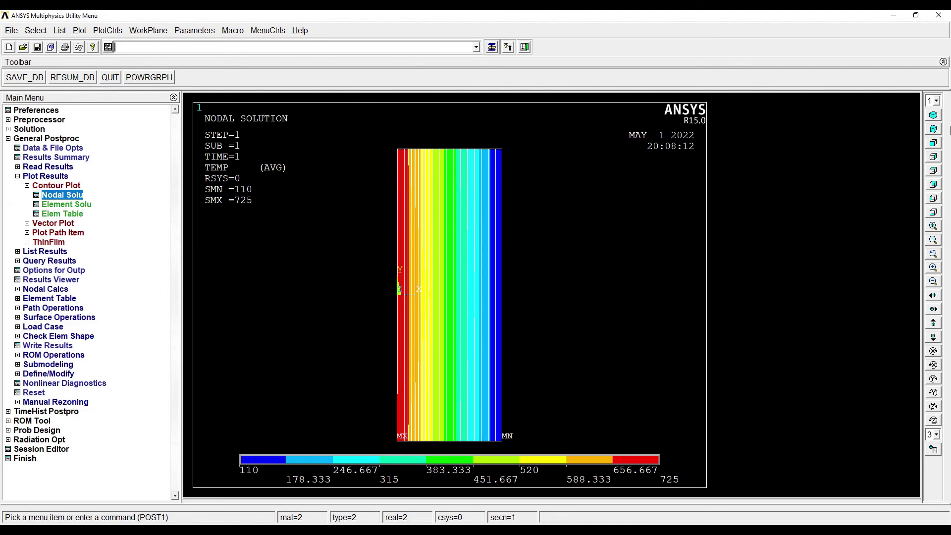
{"action": "left_click", "coordinate": [933, 115]}
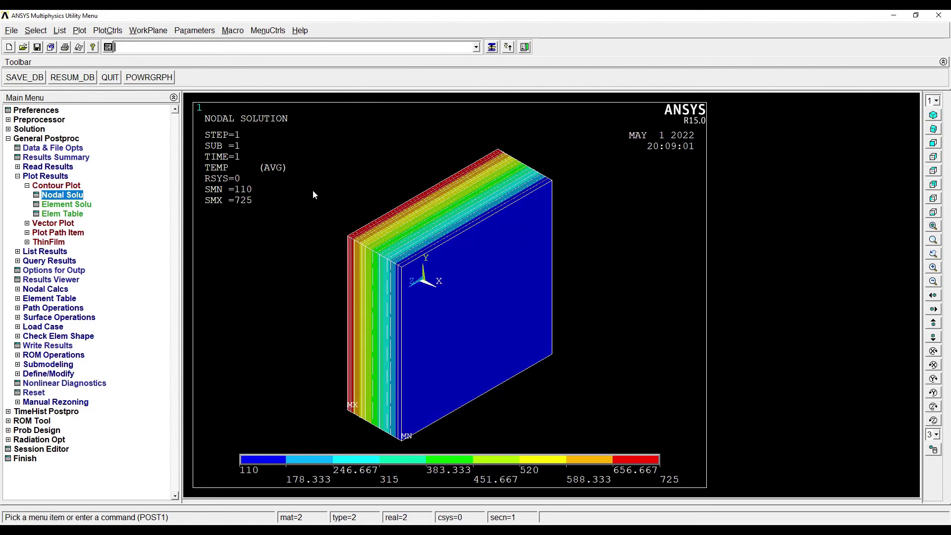
Contour the X-component thermal flux (TFX), uniform at 9908.33 across the wall
{"action": "left_click", "coordinate": [72, 196]}
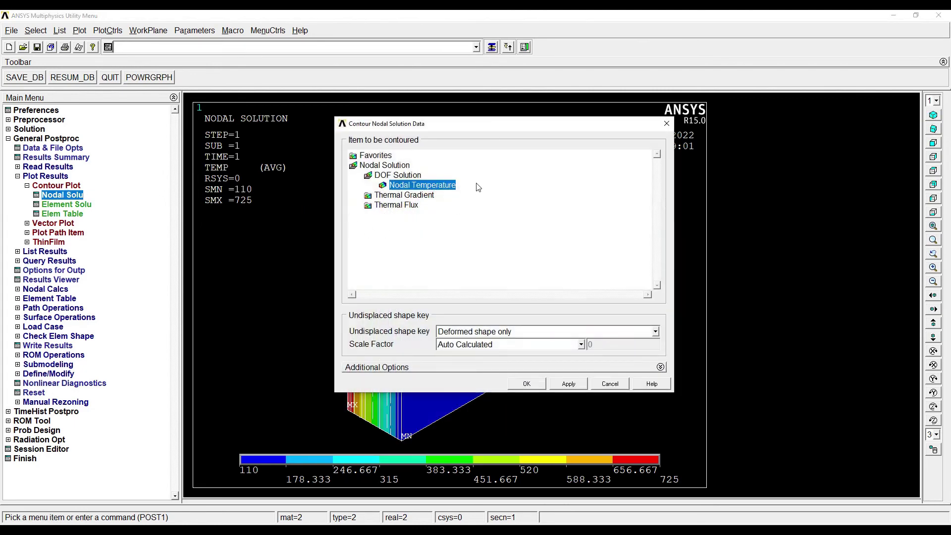
{"action": "left_click", "coordinate": [392, 205]}
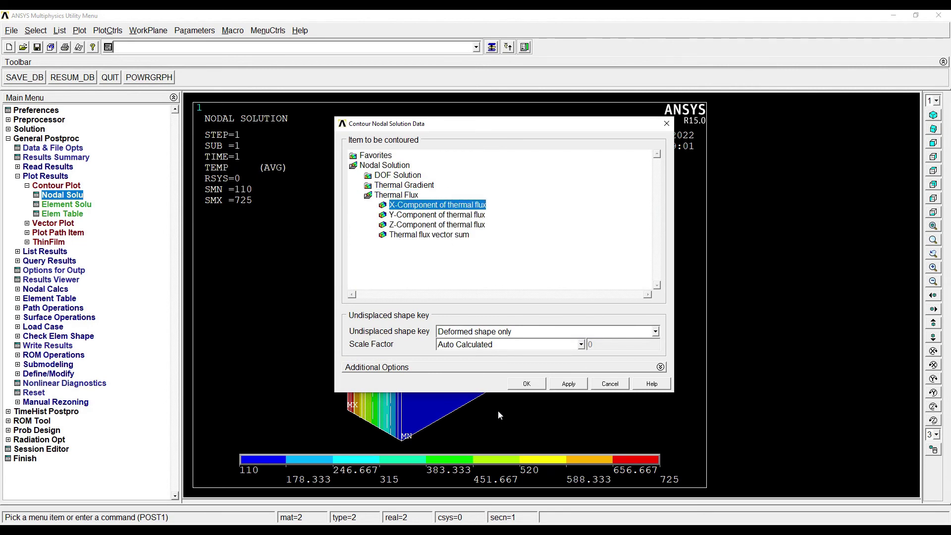
{"action": "left_click", "coordinate": [526, 384]}
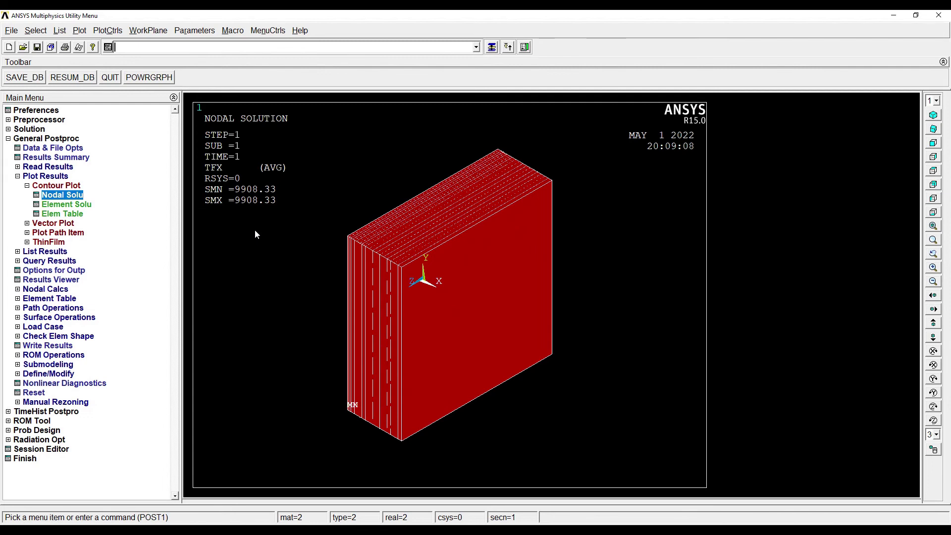
{"action": "left_click", "coordinate": [52, 252]}
List nodal temperatures (725 down to 110), review and close the listing, then return to Word
{"action": "left_click", "coordinate": [62, 233]}
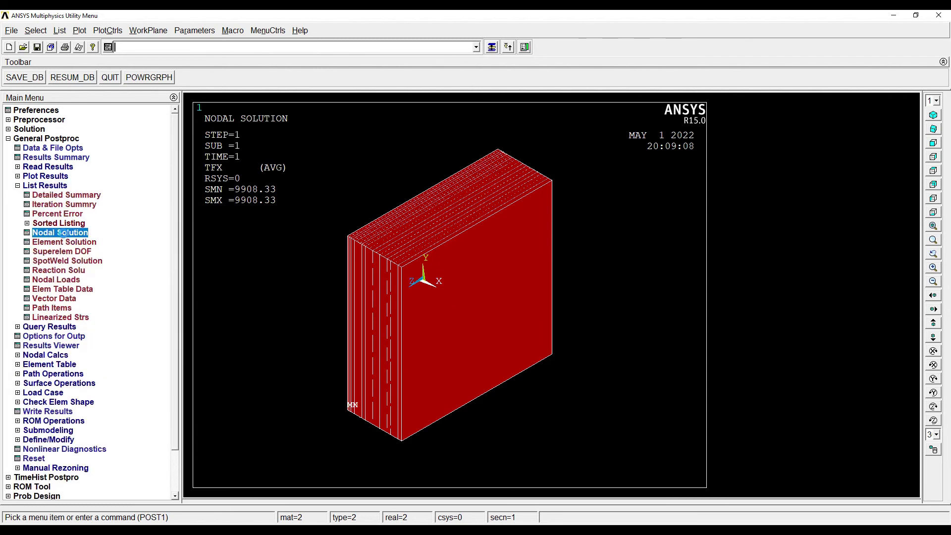
{"action": "left_click", "coordinate": [448, 232]}
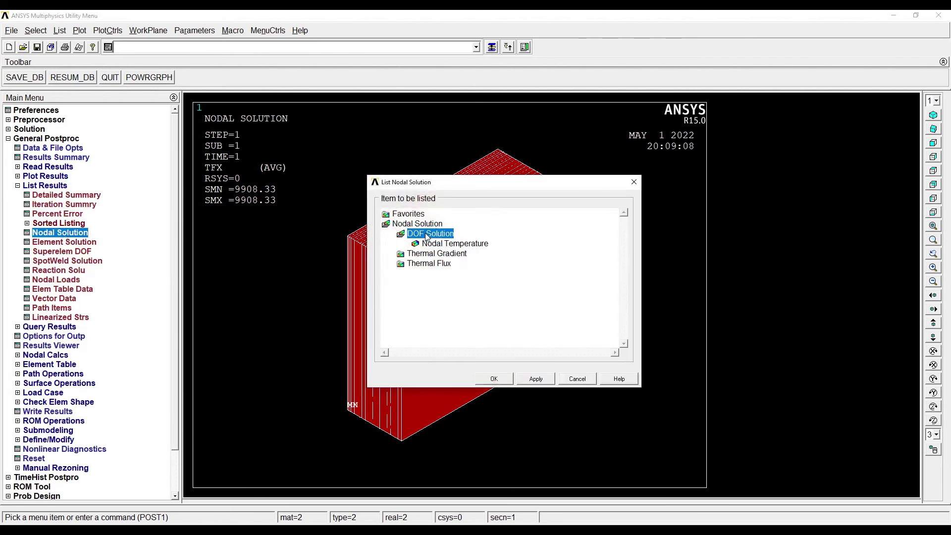
{"action": "left_click", "coordinate": [454, 243]}
{"action": "left_click", "coordinate": [506, 380]}
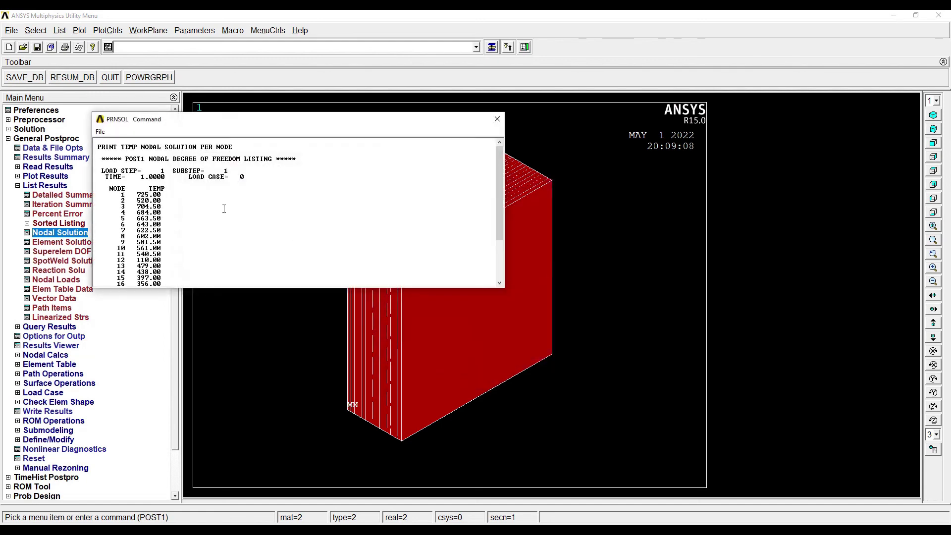
{"action": "scroll", "coordinate": [174, 220], "scroll_direction": "down", "scroll_amount": 2}
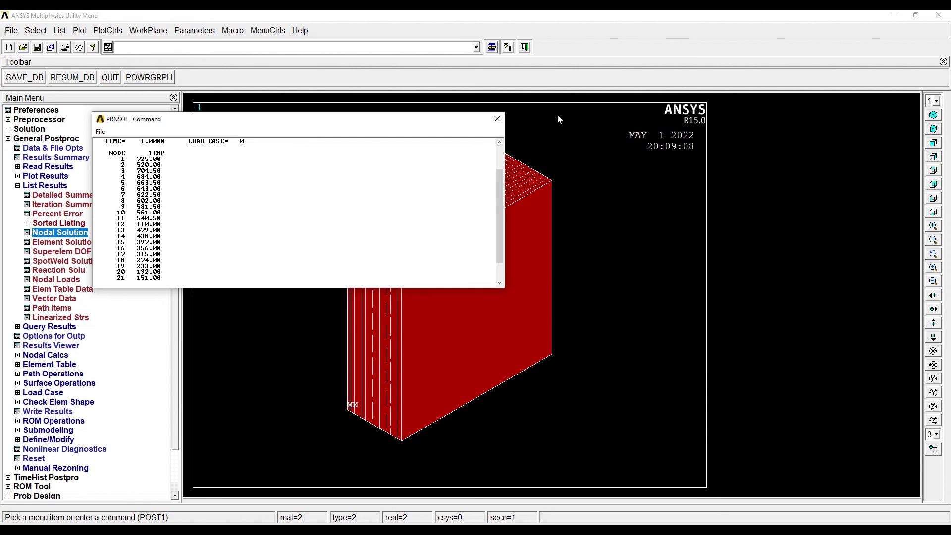
{"action": "left_click", "coordinate": [498, 119]}
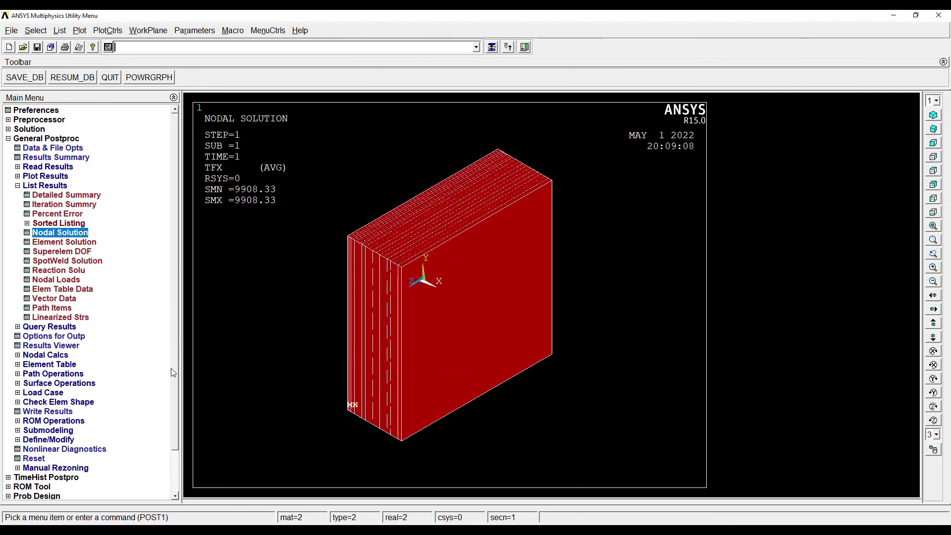
{"action": "key", "text": "alt+Tab"}
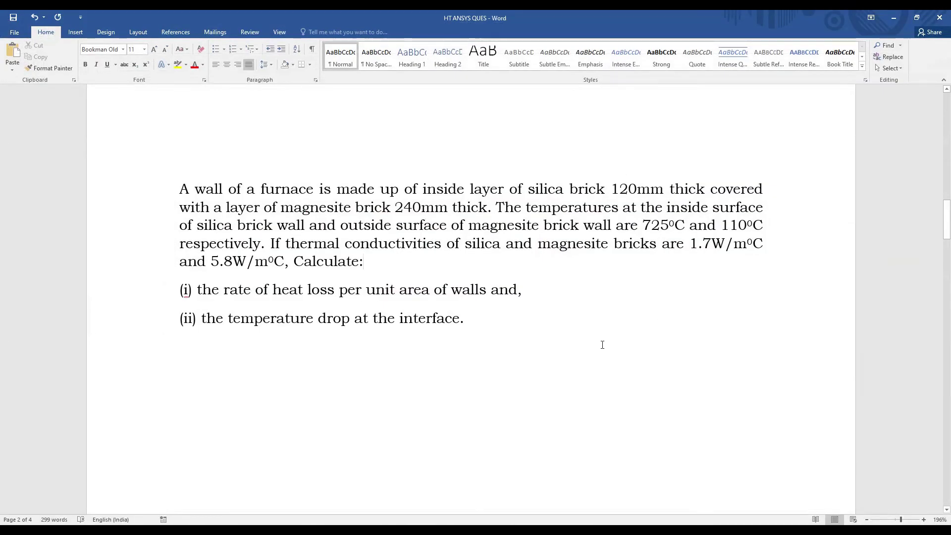
{"action": "key", "text": "alt+Tab"}
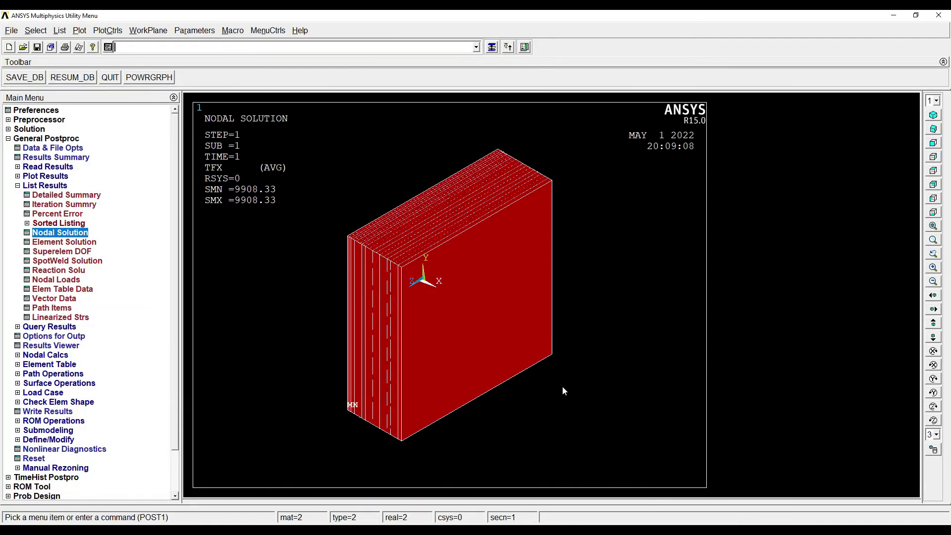